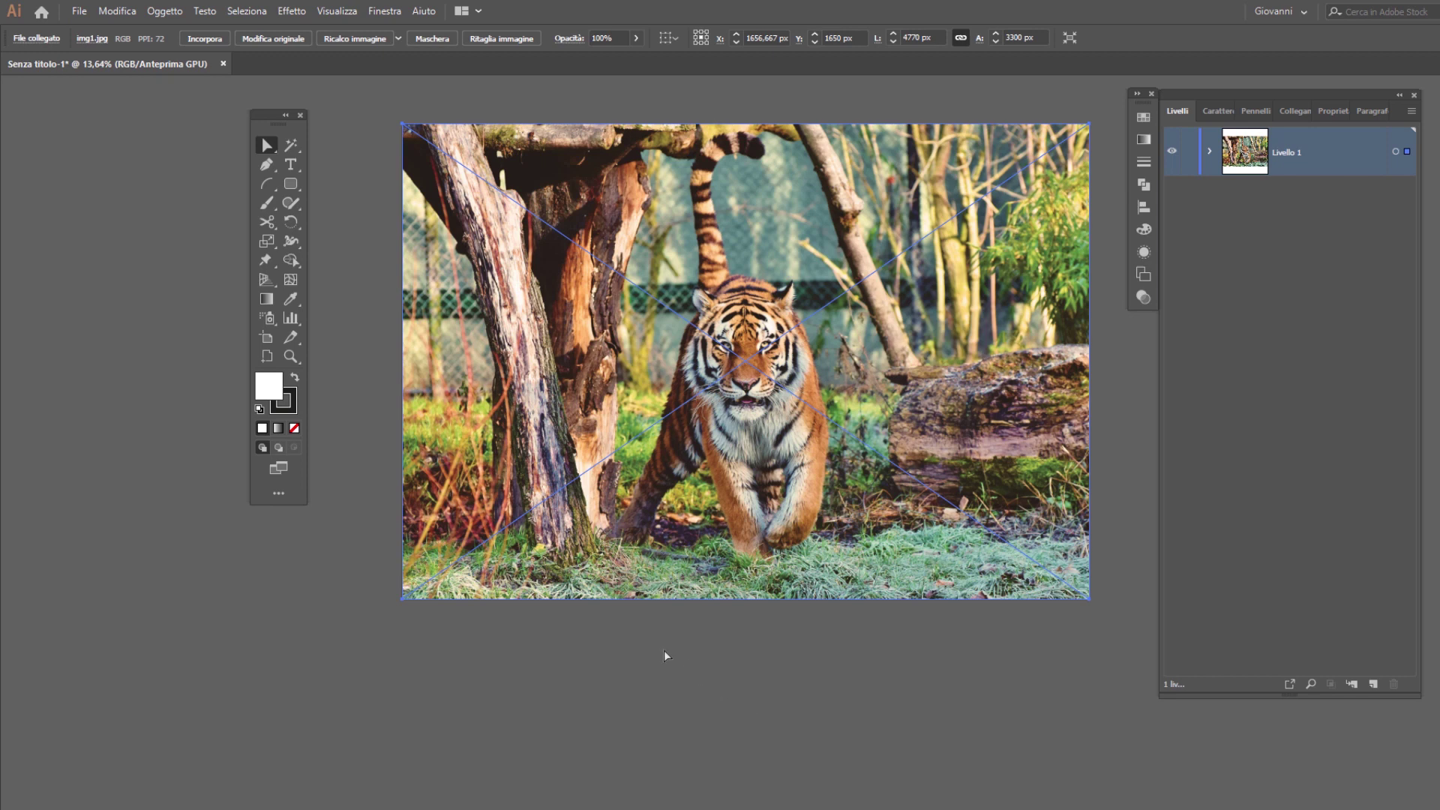
# - Sample a reddish brown from the tiger photo with the Eyedropper as the fill colour
pyautogui.click(294, 298)
pyautogui.click(294, 299)
pyautogui.click(573, 288)
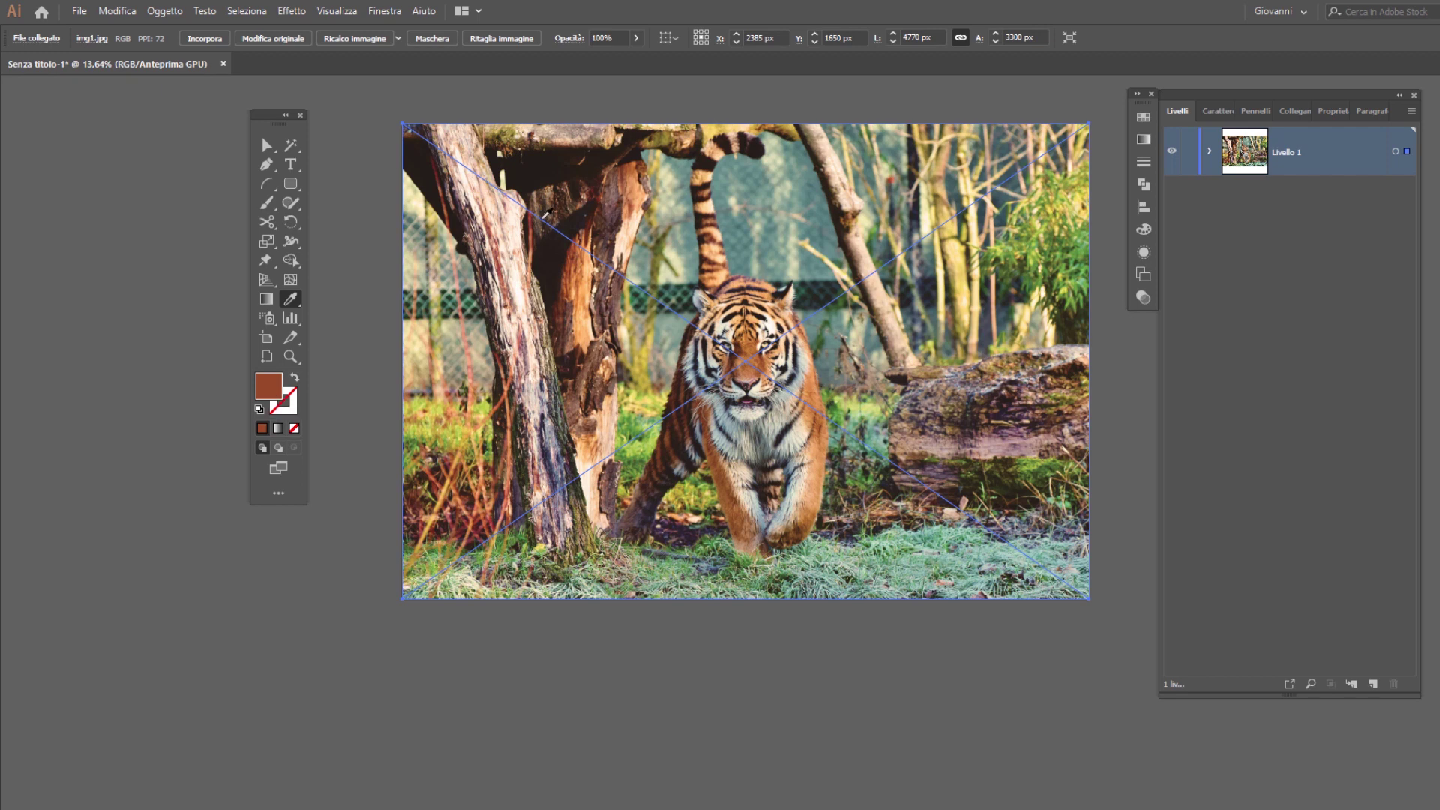
# - Rasterize the tiger photo at Alta 300 ppi, supersampled anti-aliasing, 0 margin, then embed it
pyautogui.click(267, 145)
pyautogui.click(292, 11)
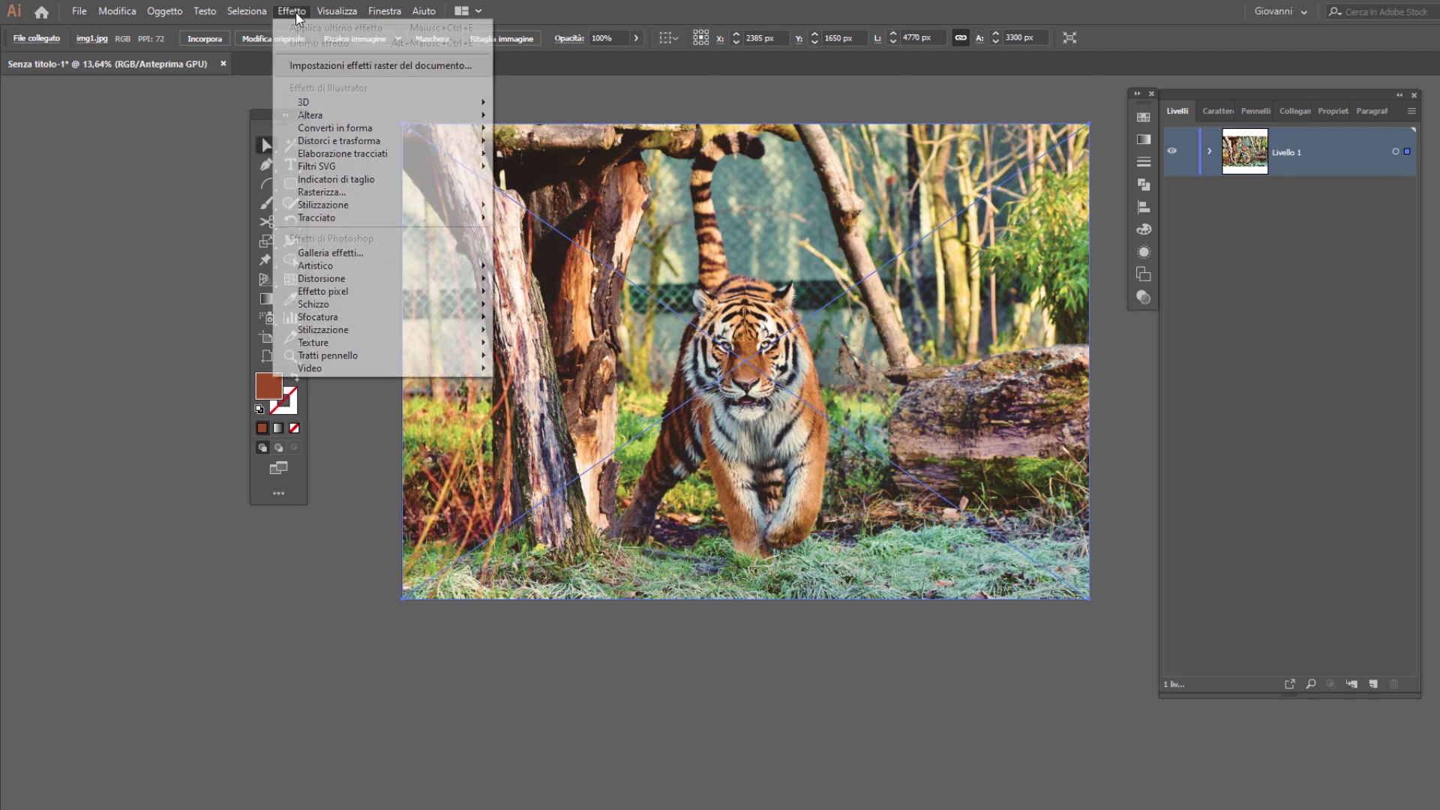
pyautogui.click(366, 192)
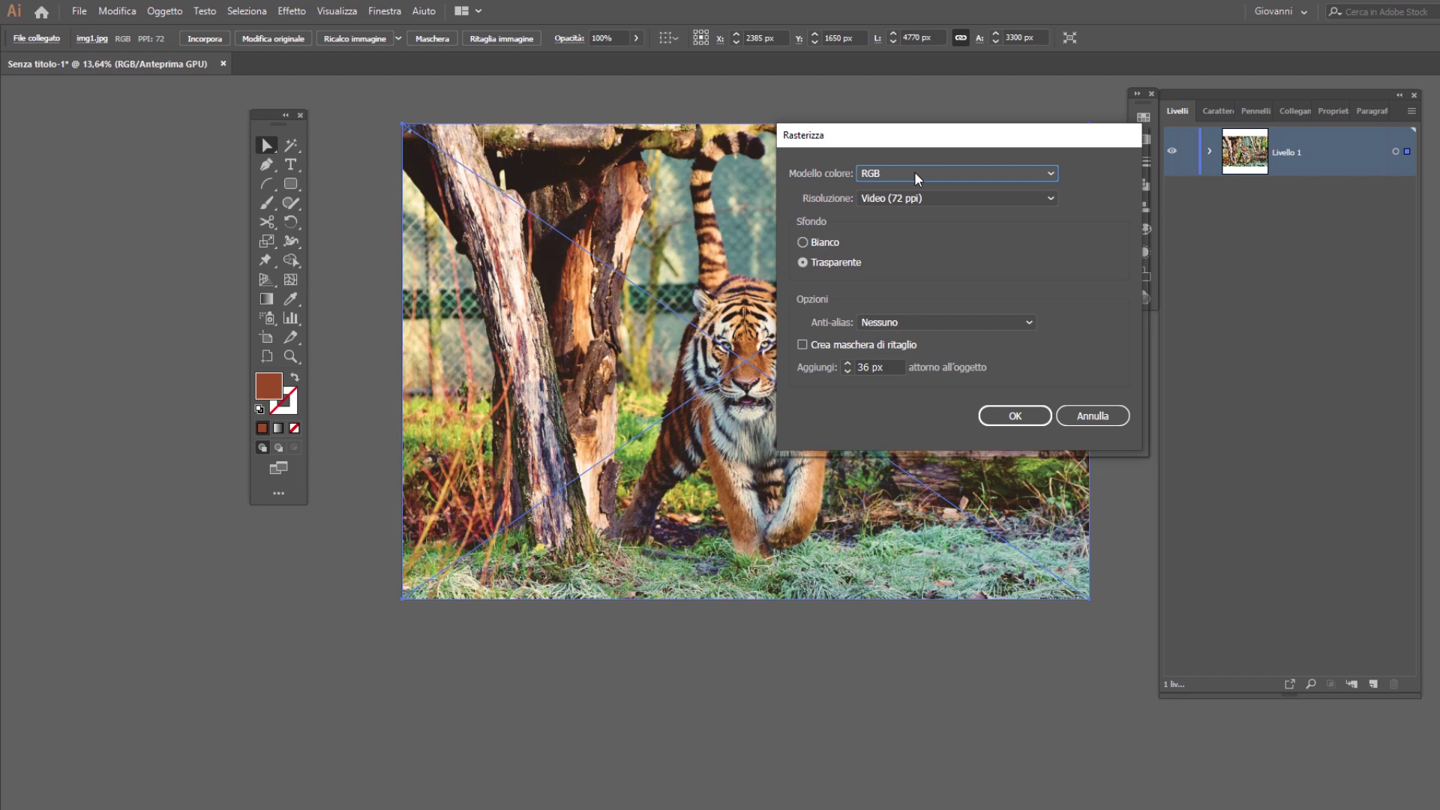
pyautogui.click(905, 197)
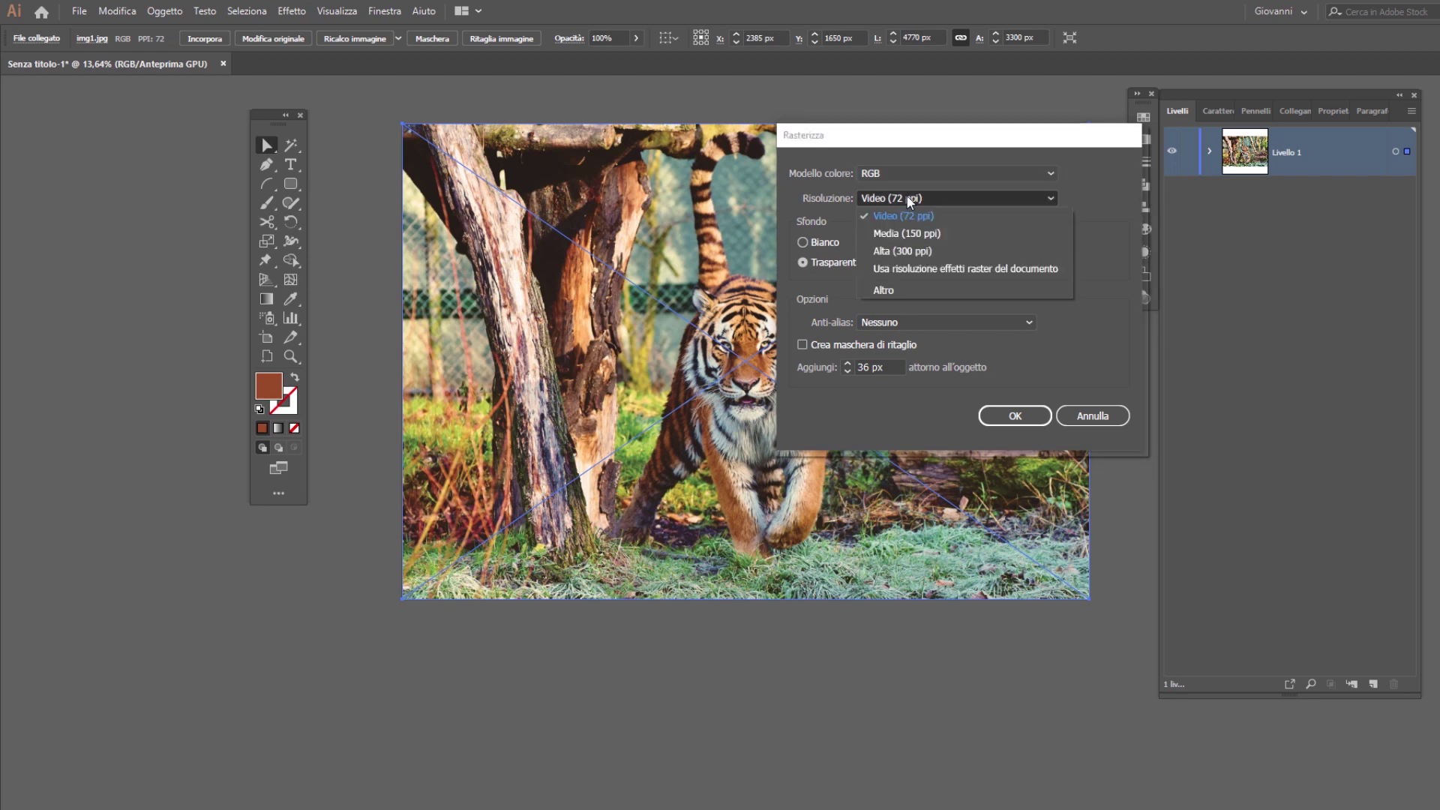
pyautogui.click(933, 255)
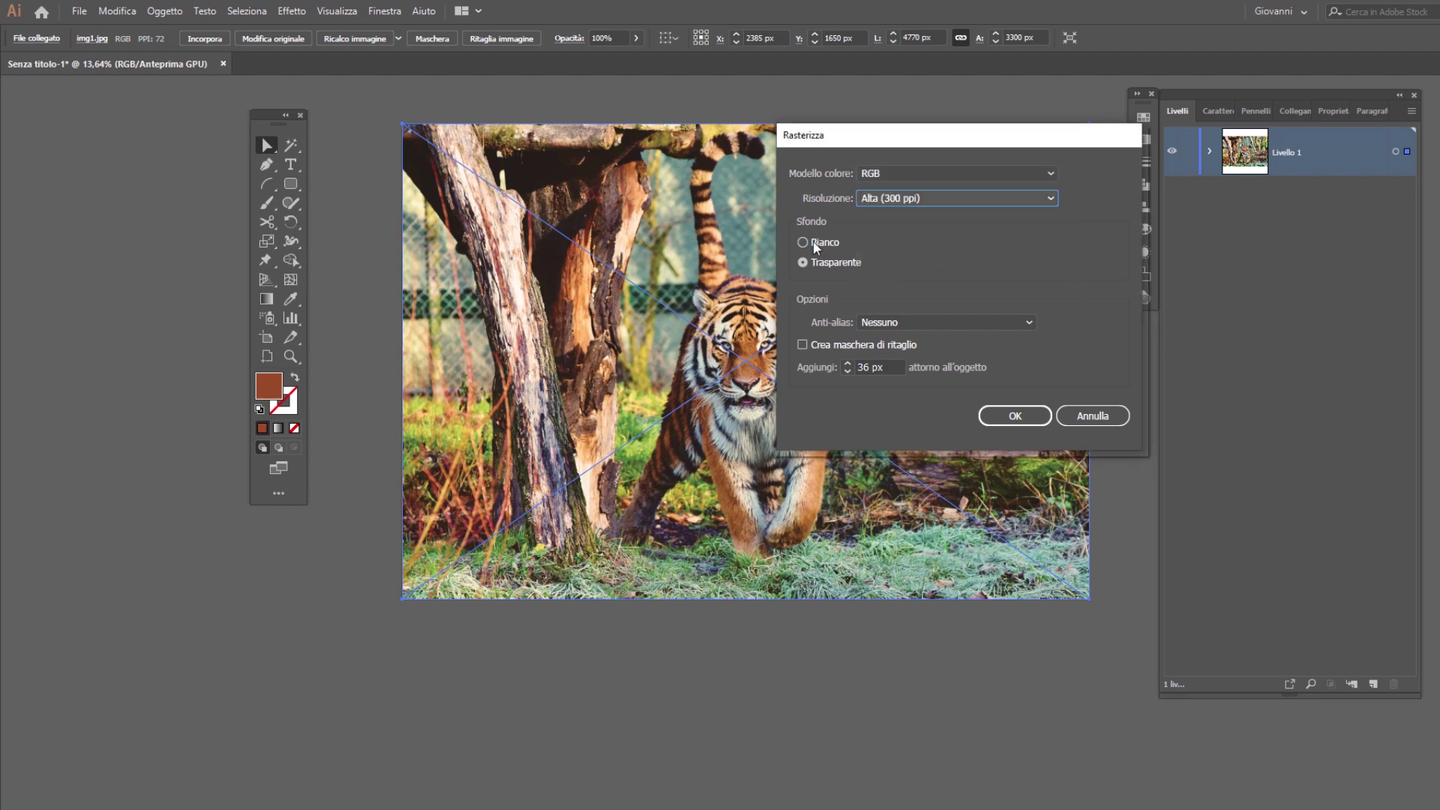
pyautogui.click(895, 322)
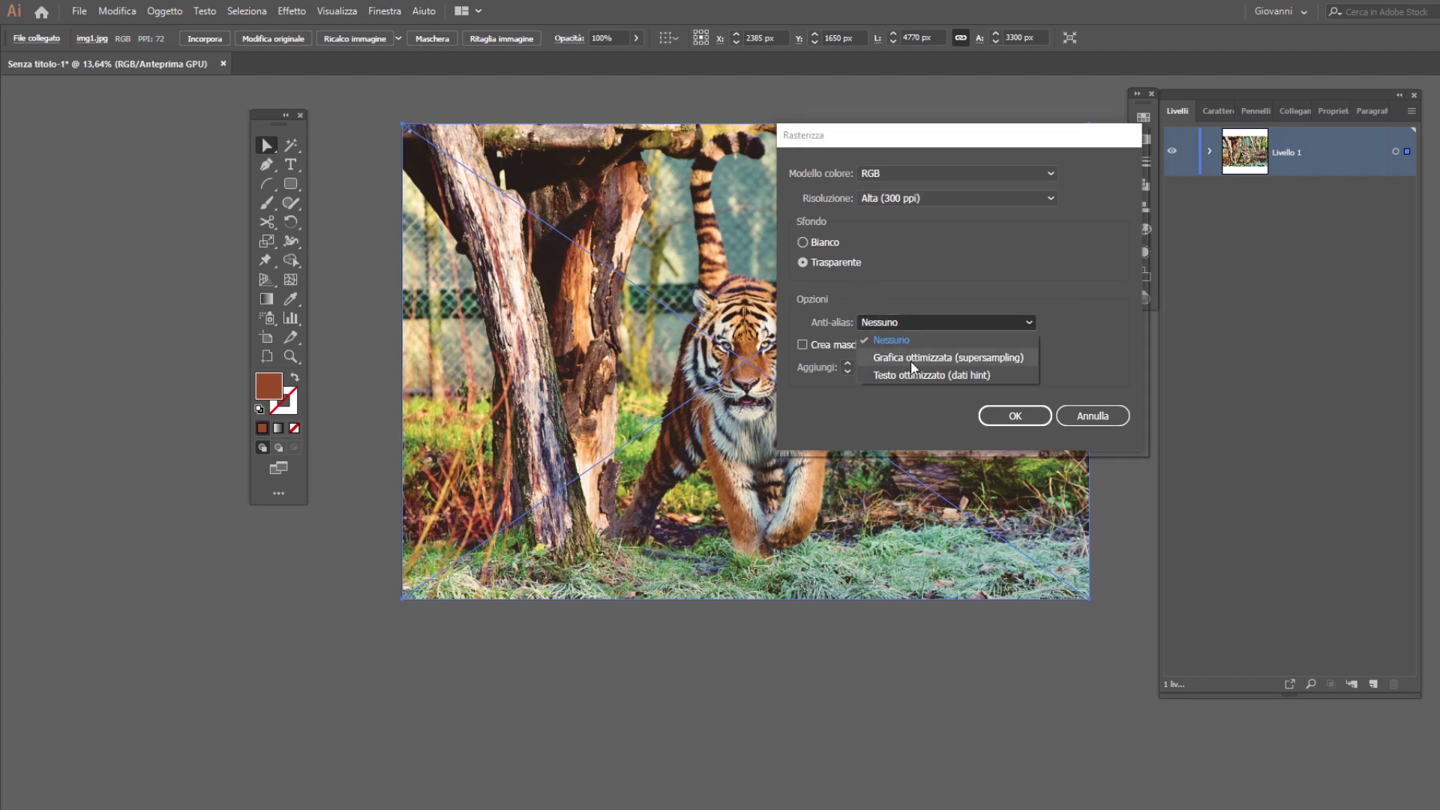
pyautogui.click(912, 357)
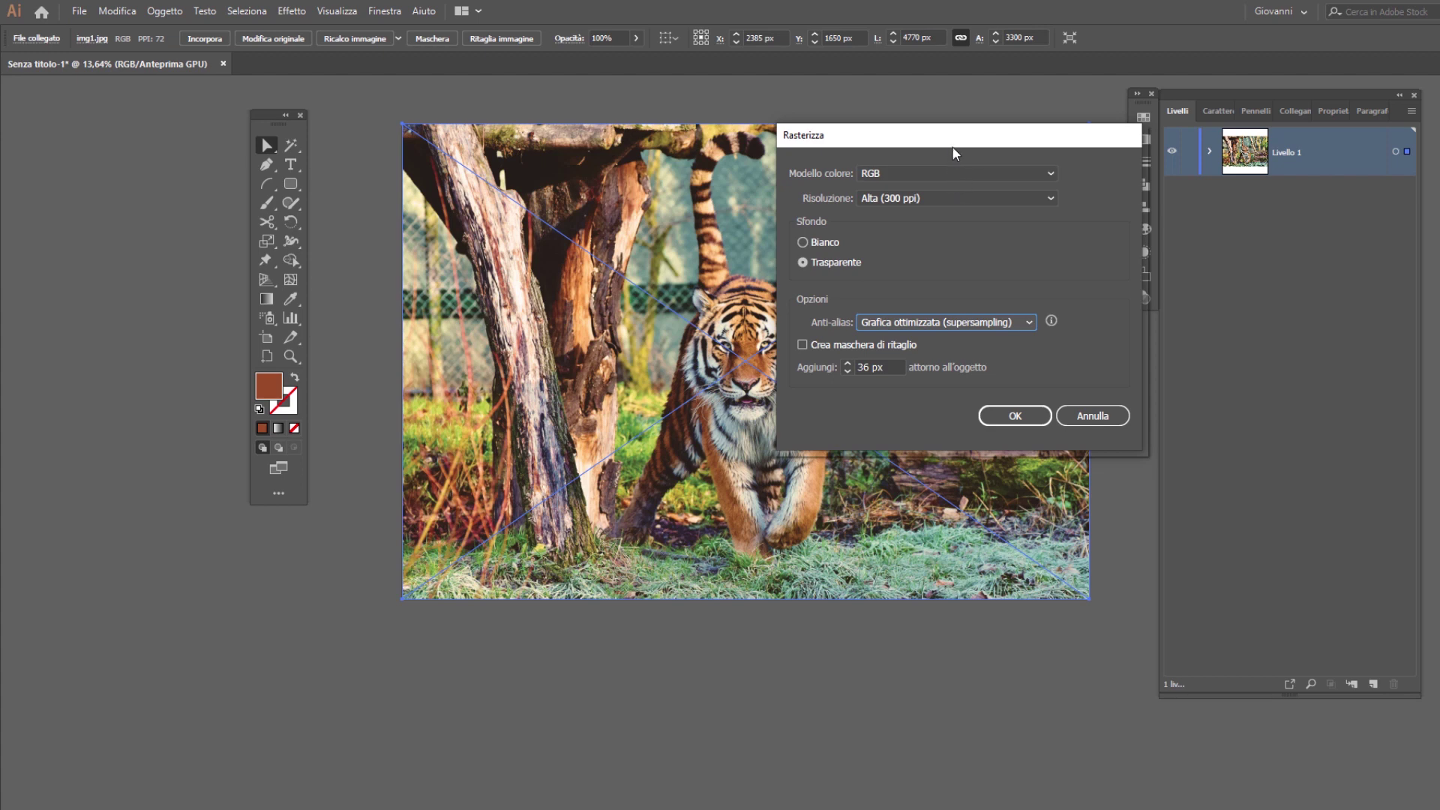
pyautogui.press('Tab')
pyautogui.press('Tab')
pyautogui.write('0')
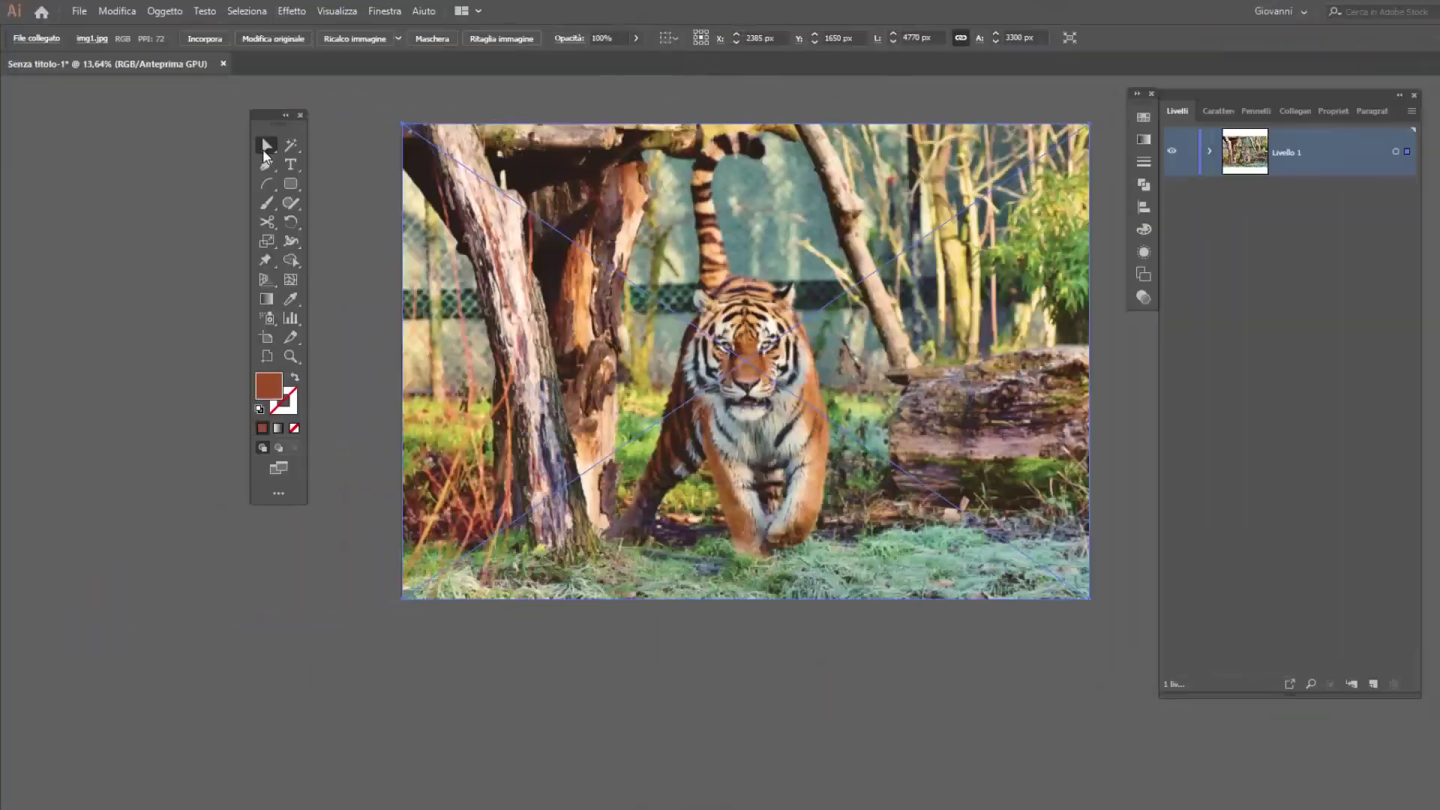
pyautogui.click(210, 39)
pyautogui.click(213, 38)
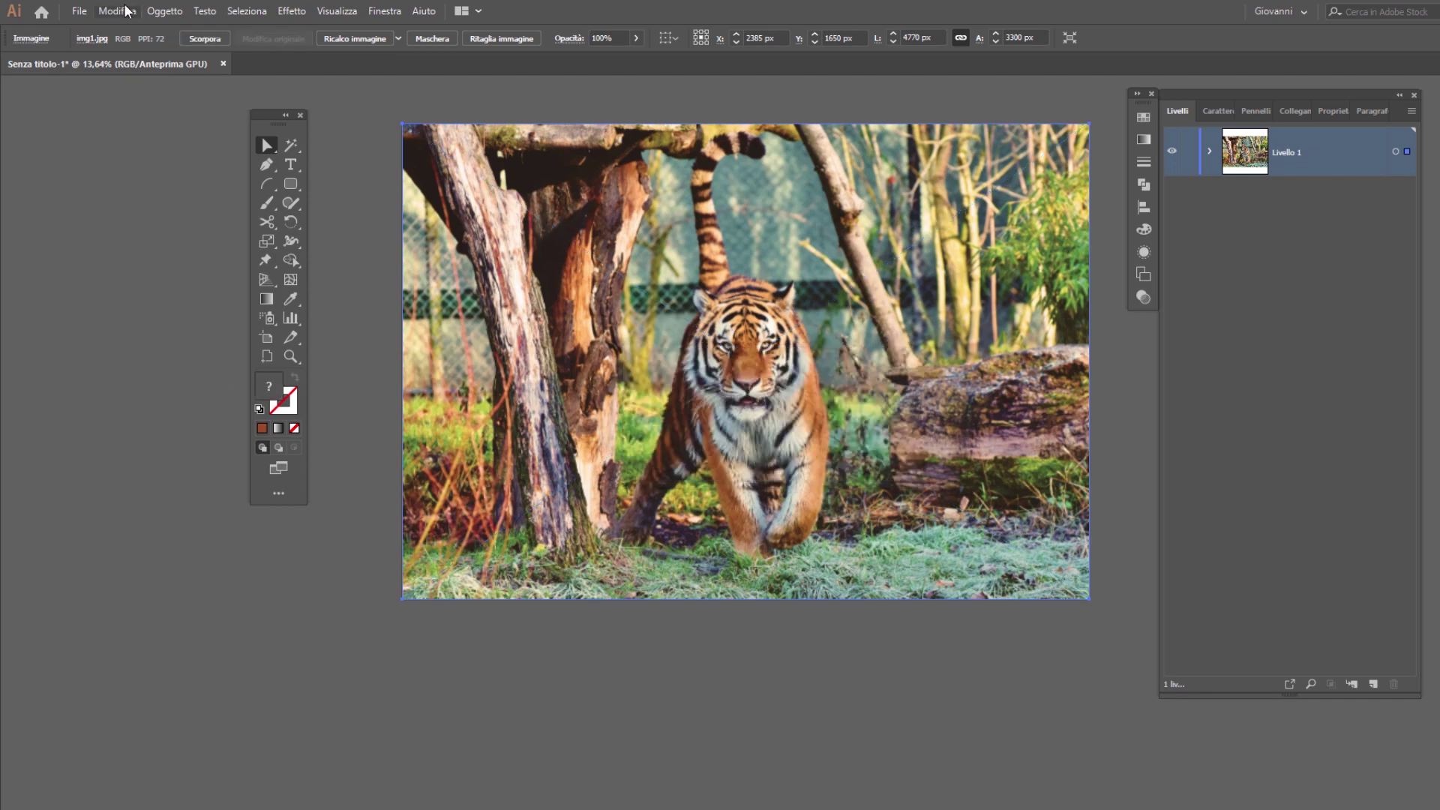
# - Convert the tiger photo into a 10 × 10 object mosaic with Colore tiles
pyautogui.click(164, 11)
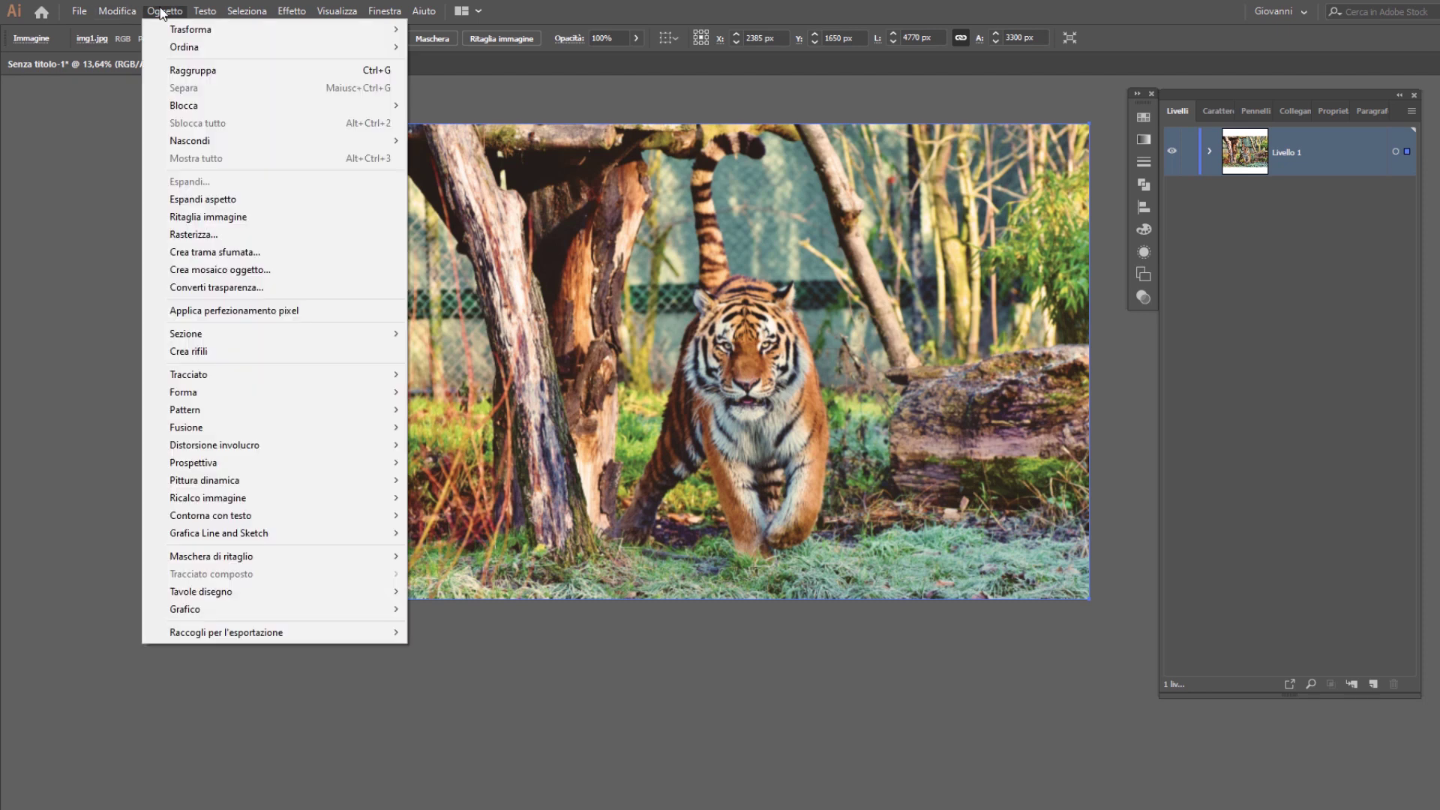
pyautogui.click(243, 272)
pyautogui.moveTo(835, 229); pyautogui.dragTo(948, 178)
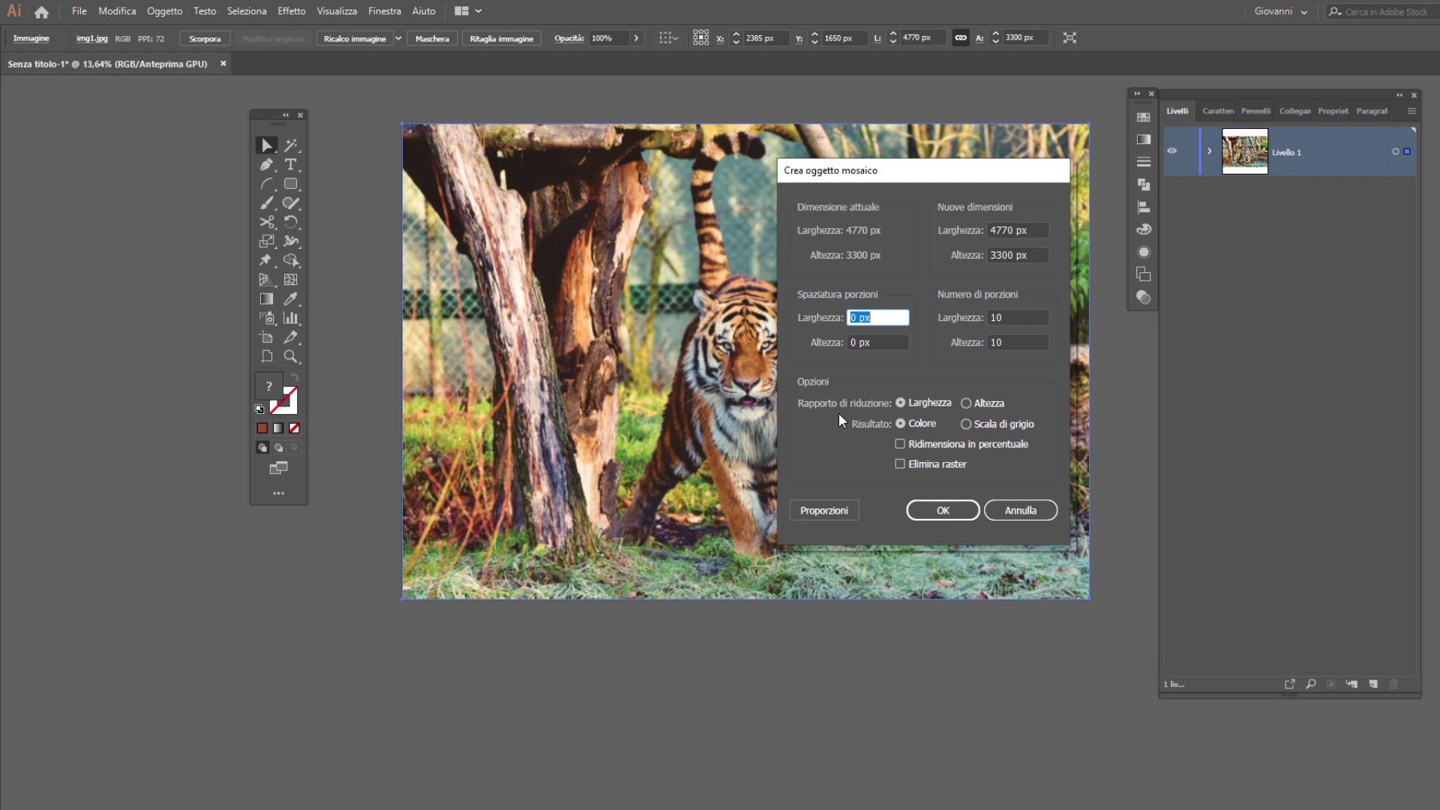
pyautogui.click(942, 511)
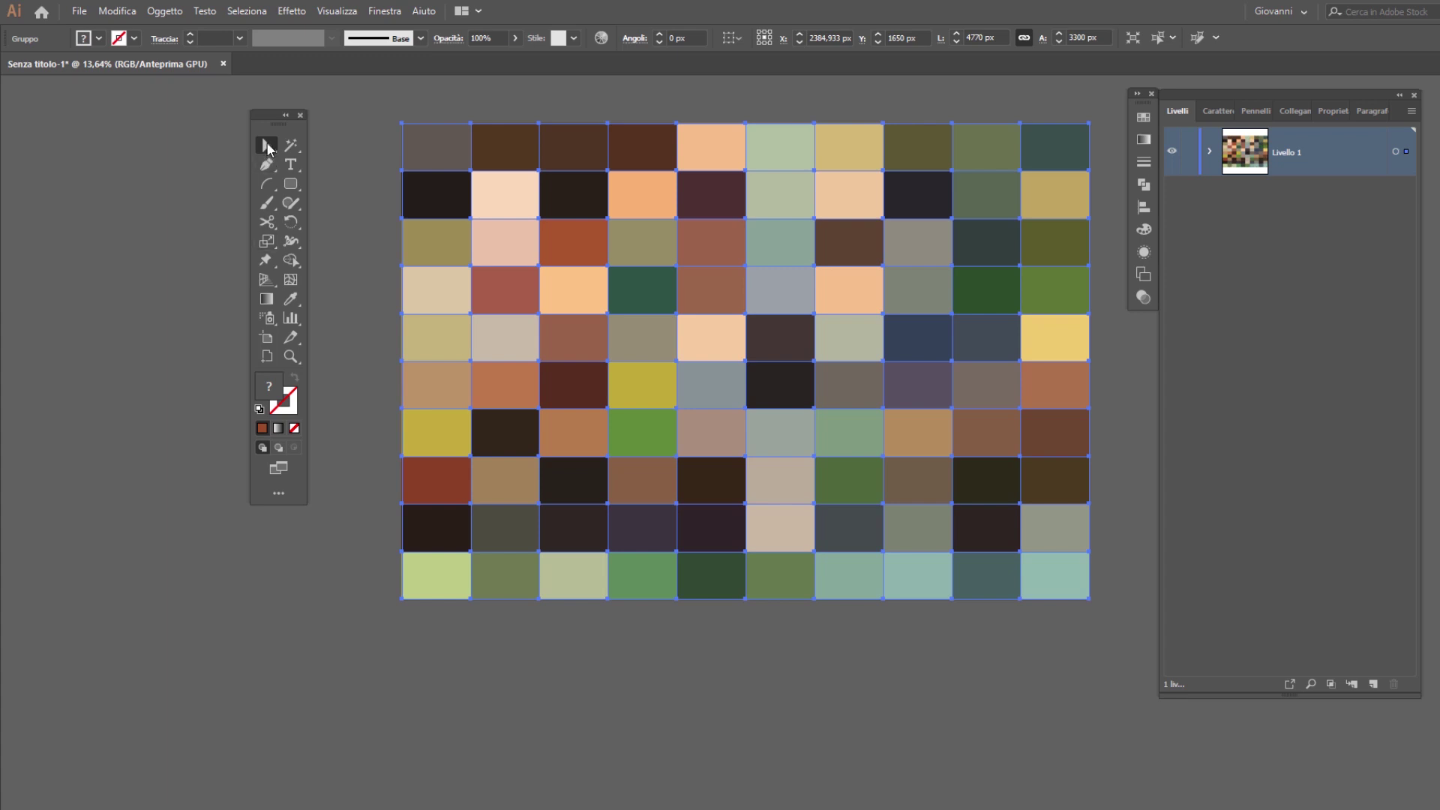
# - Pull eight mosaic tiles (green, brown, grey-blue, peach, tan, peach, yellow, dark) into a row below
pyautogui.hotkey('ctrl', 'shift', 'a')
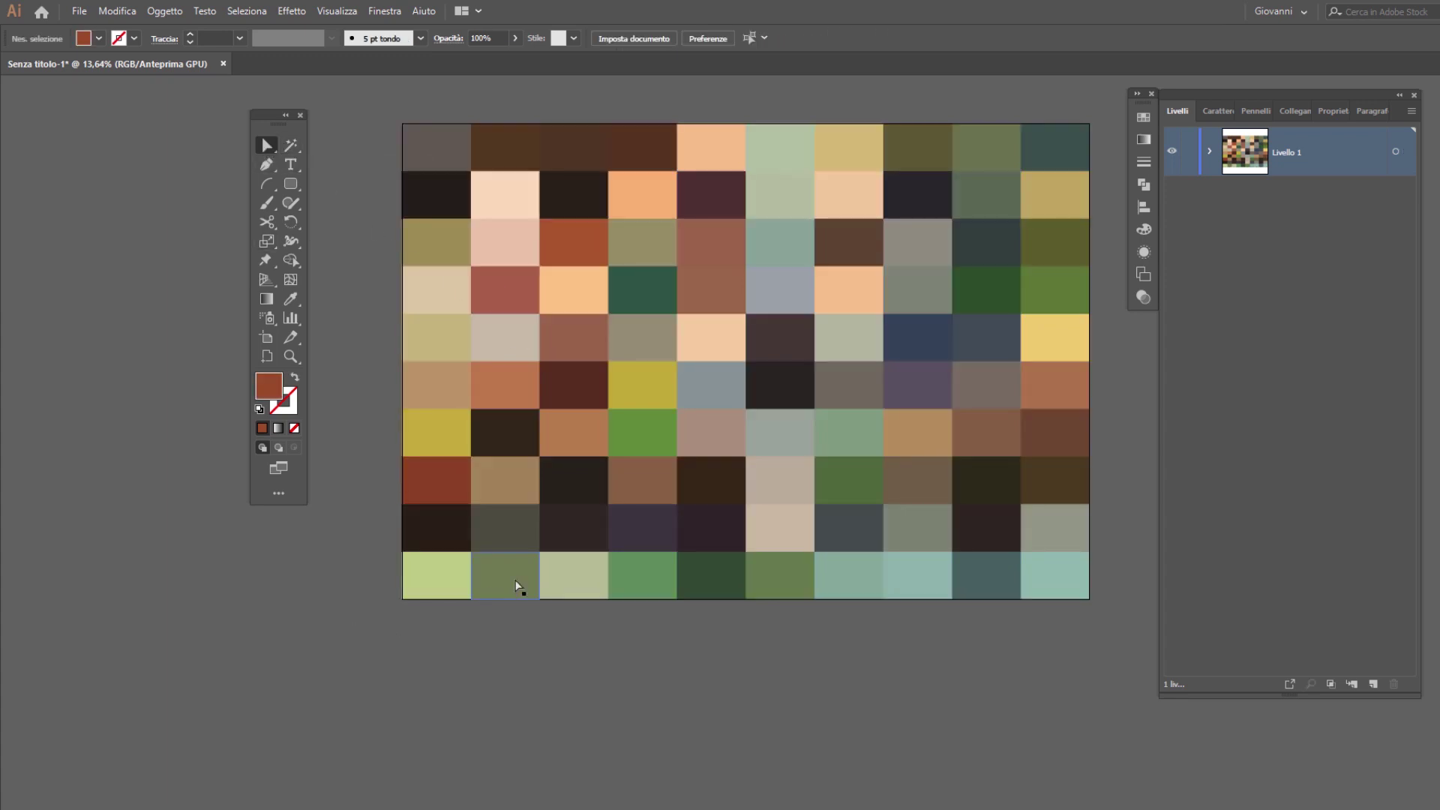
pyautogui.click(657, 316)
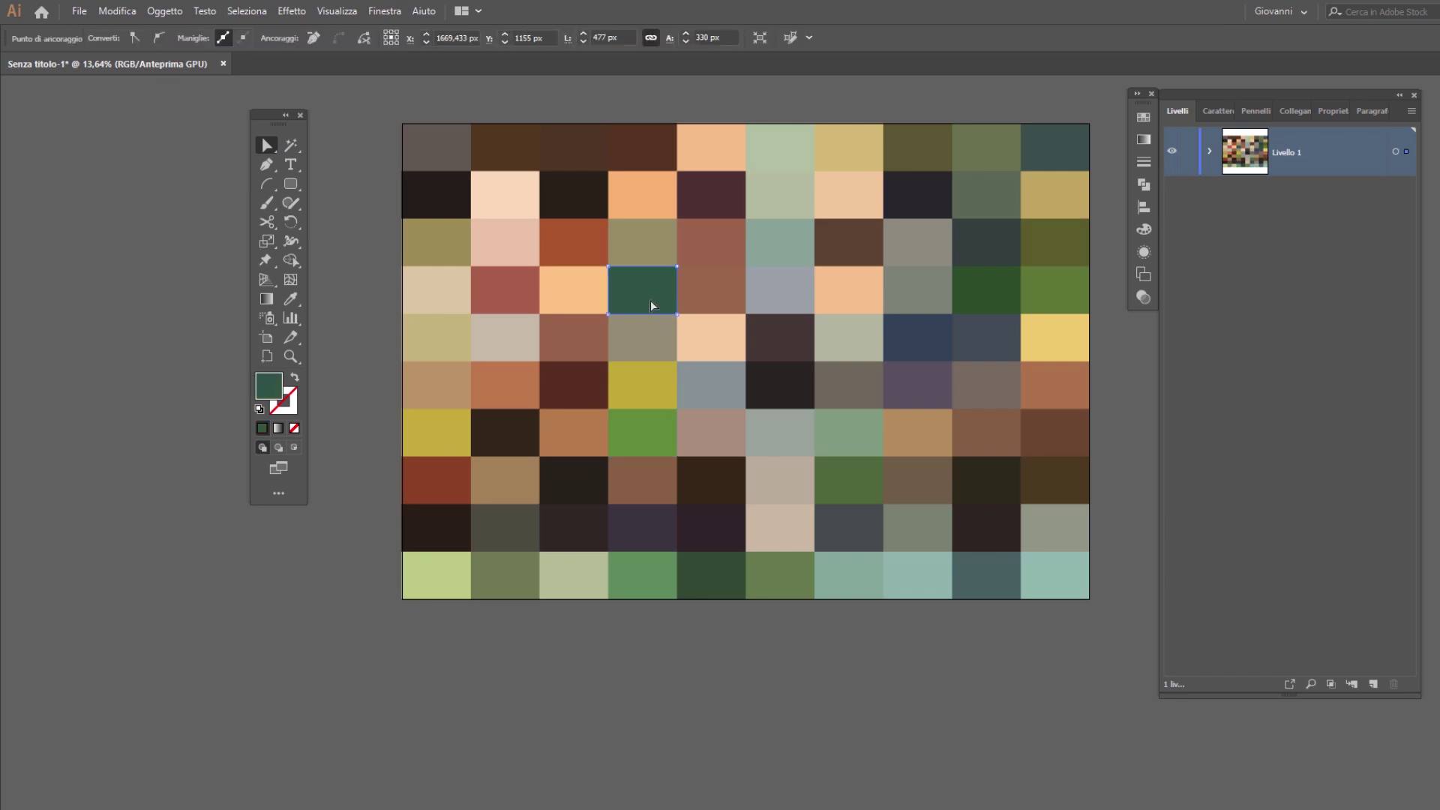
pyautogui.moveTo(649, 295); pyautogui.dragTo(635, 687)
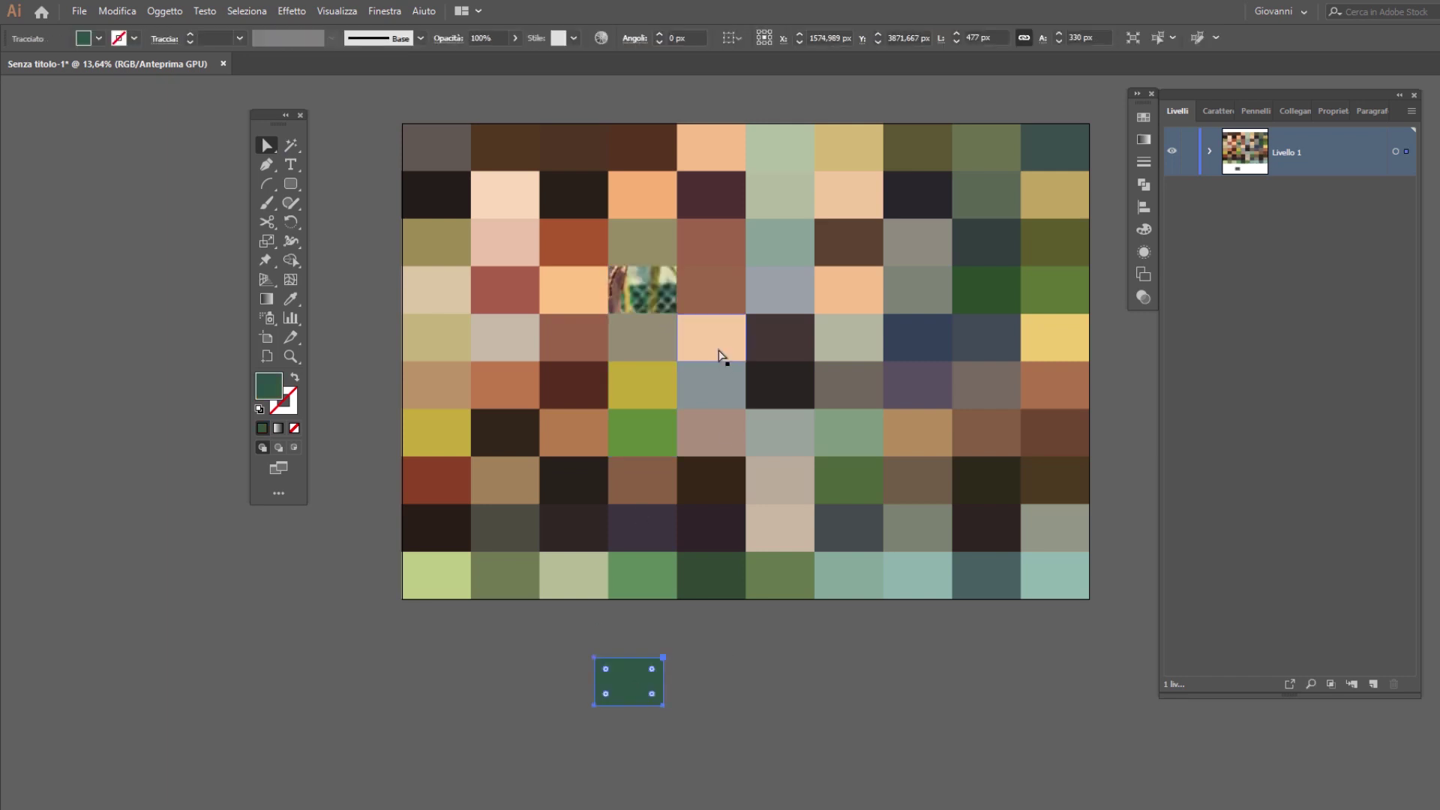
pyautogui.moveTo(704, 287); pyautogui.dragTo(689, 681)
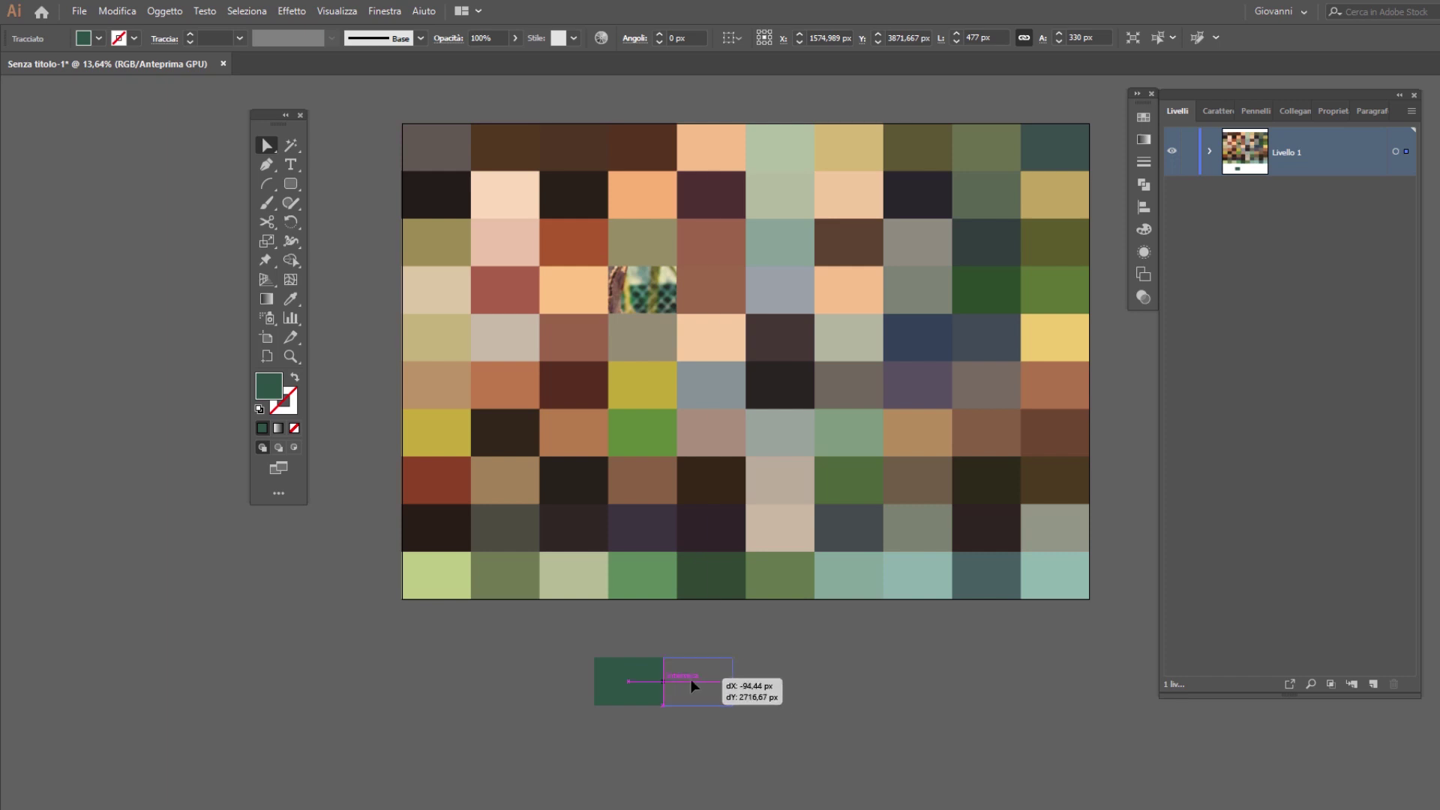
pyautogui.moveTo(777, 289)
pyautogui.mouseDown()
pyautogui.moveTo(768, 681)
pyautogui.moveTo(754, 681)
pyautogui.mouseUp()
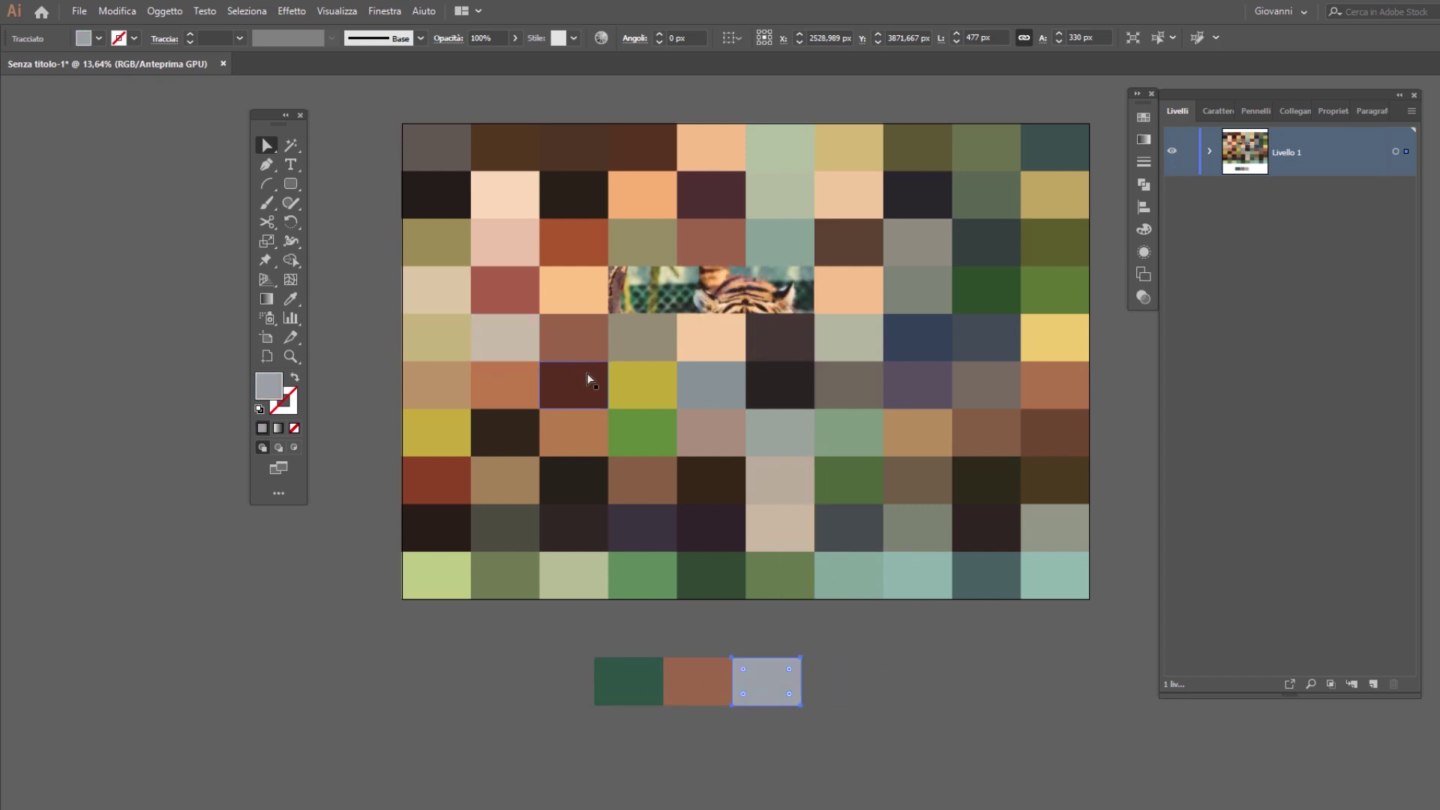
pyautogui.moveTo(582, 302); pyautogui.dragTo(839, 684)
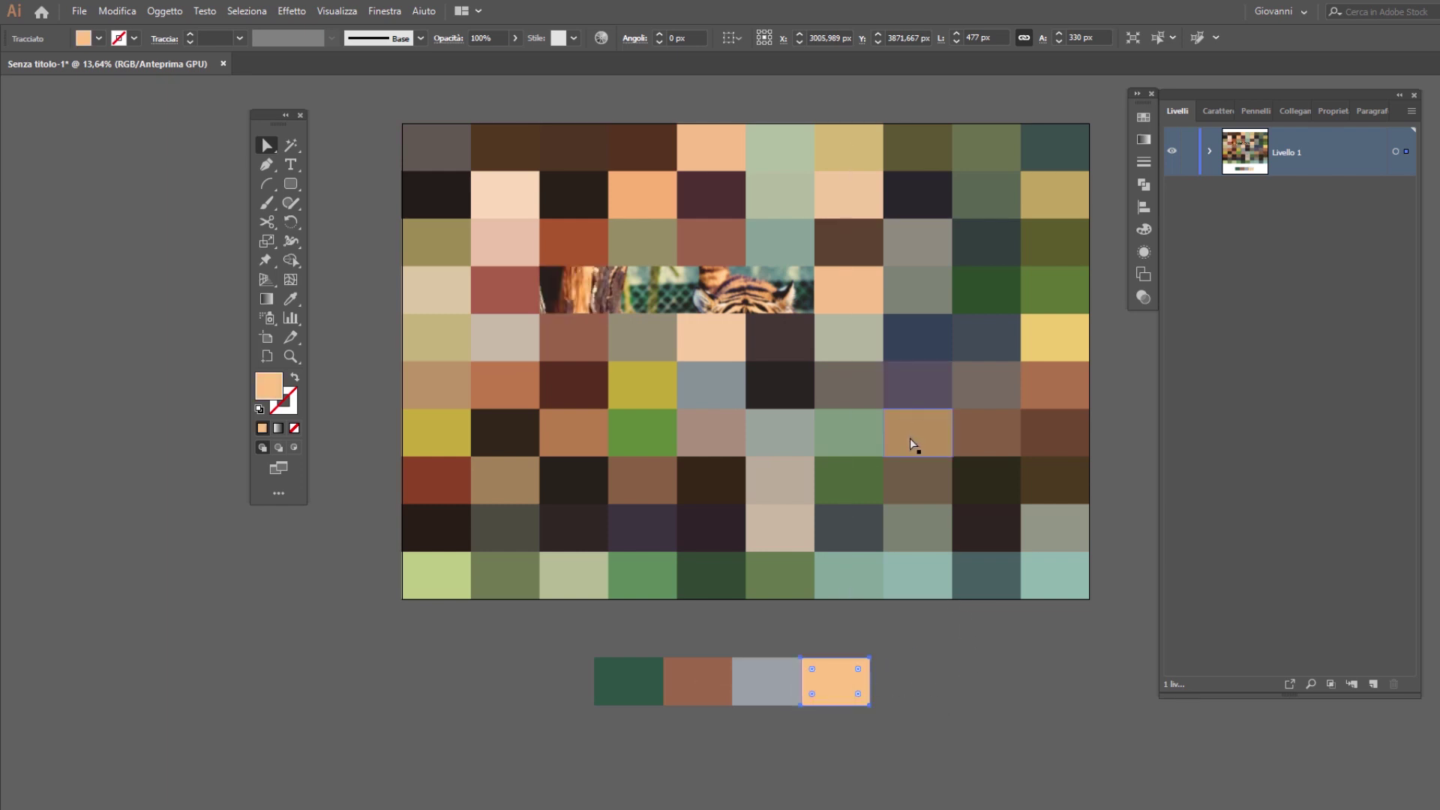
pyautogui.moveTo(913, 442); pyautogui.dragTo(899, 690)
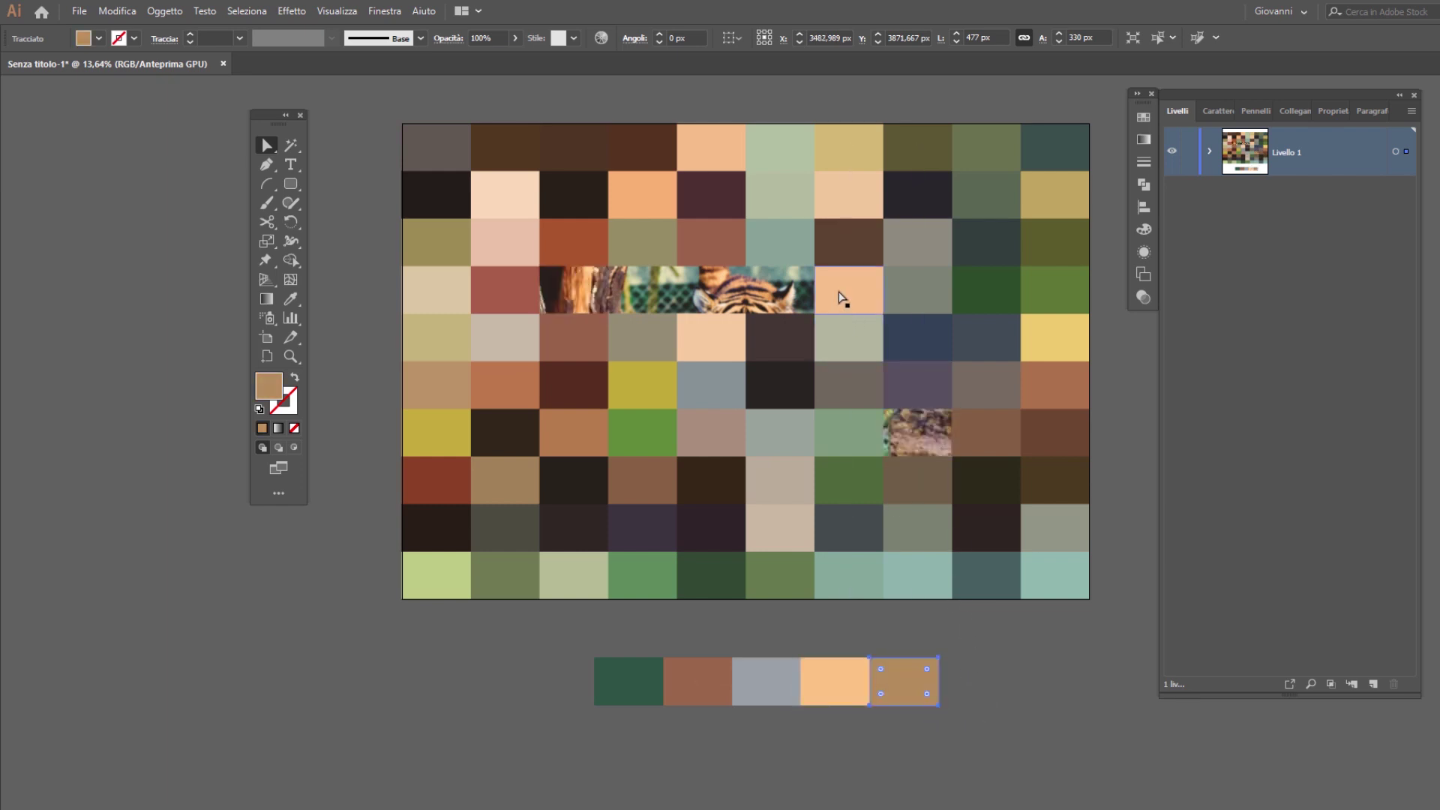
pyautogui.moveTo(841, 299); pyautogui.dragTo(964, 690)
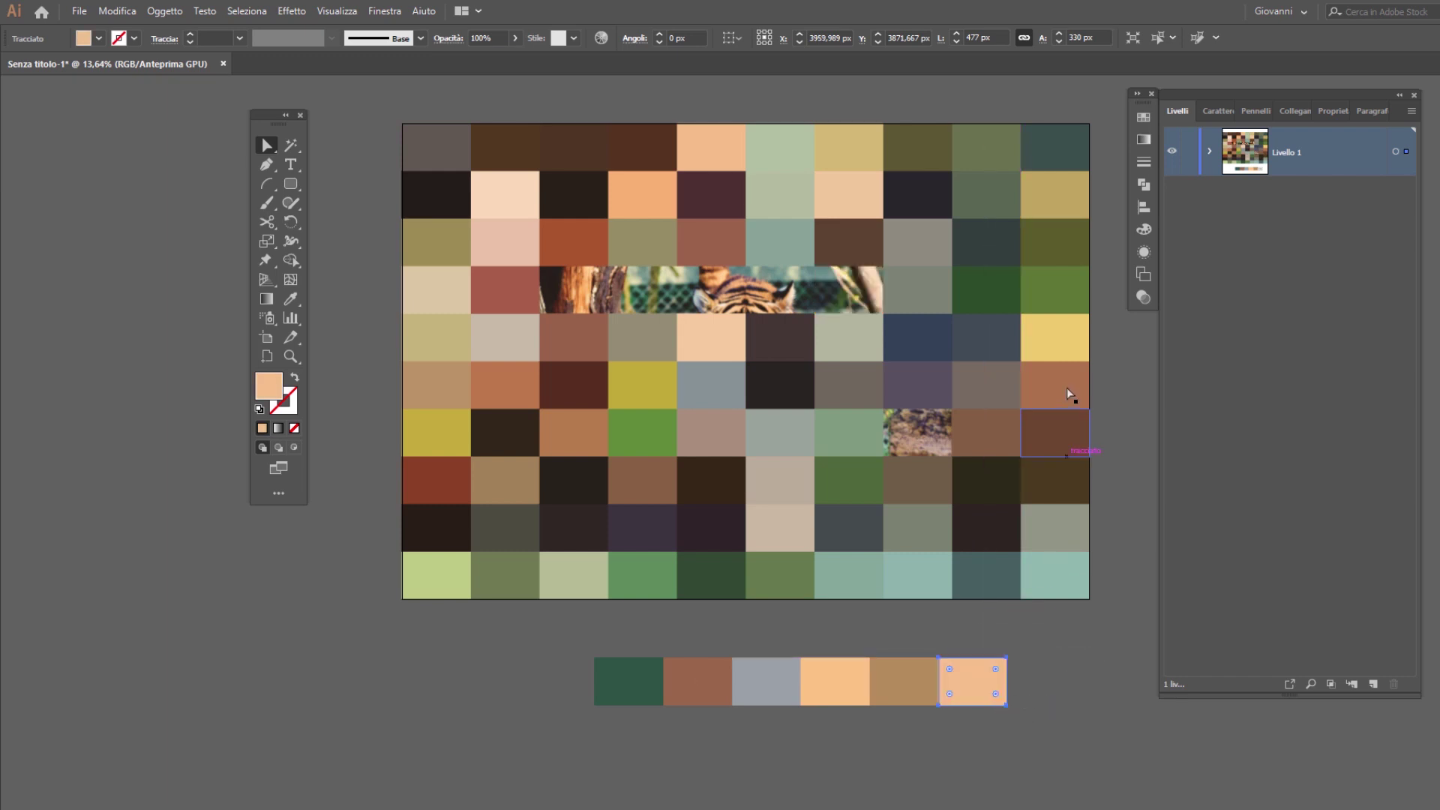
pyautogui.moveTo(1055, 346); pyautogui.dragTo(1042, 690)
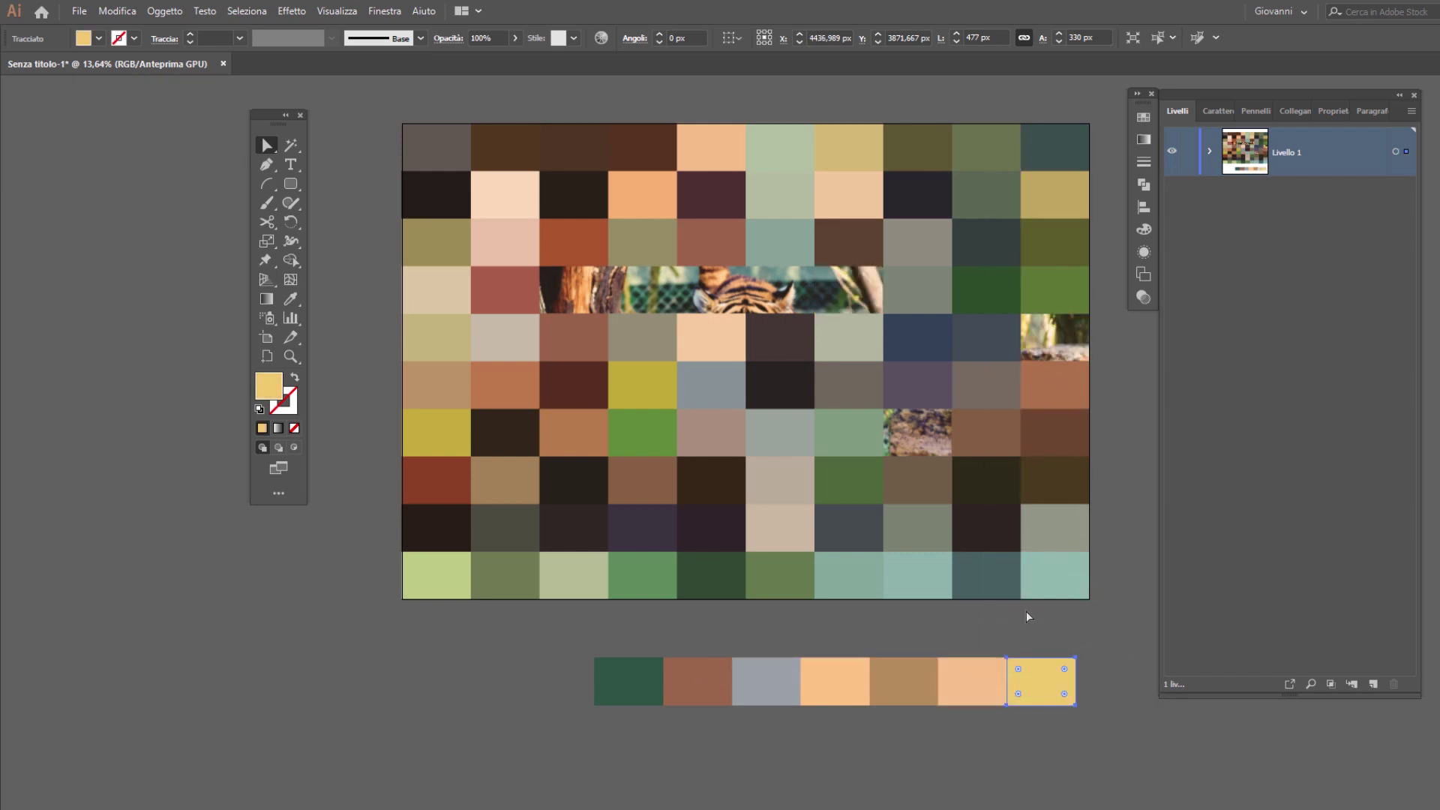
pyautogui.moveTo(711, 480); pyautogui.dragTo(562, 687)
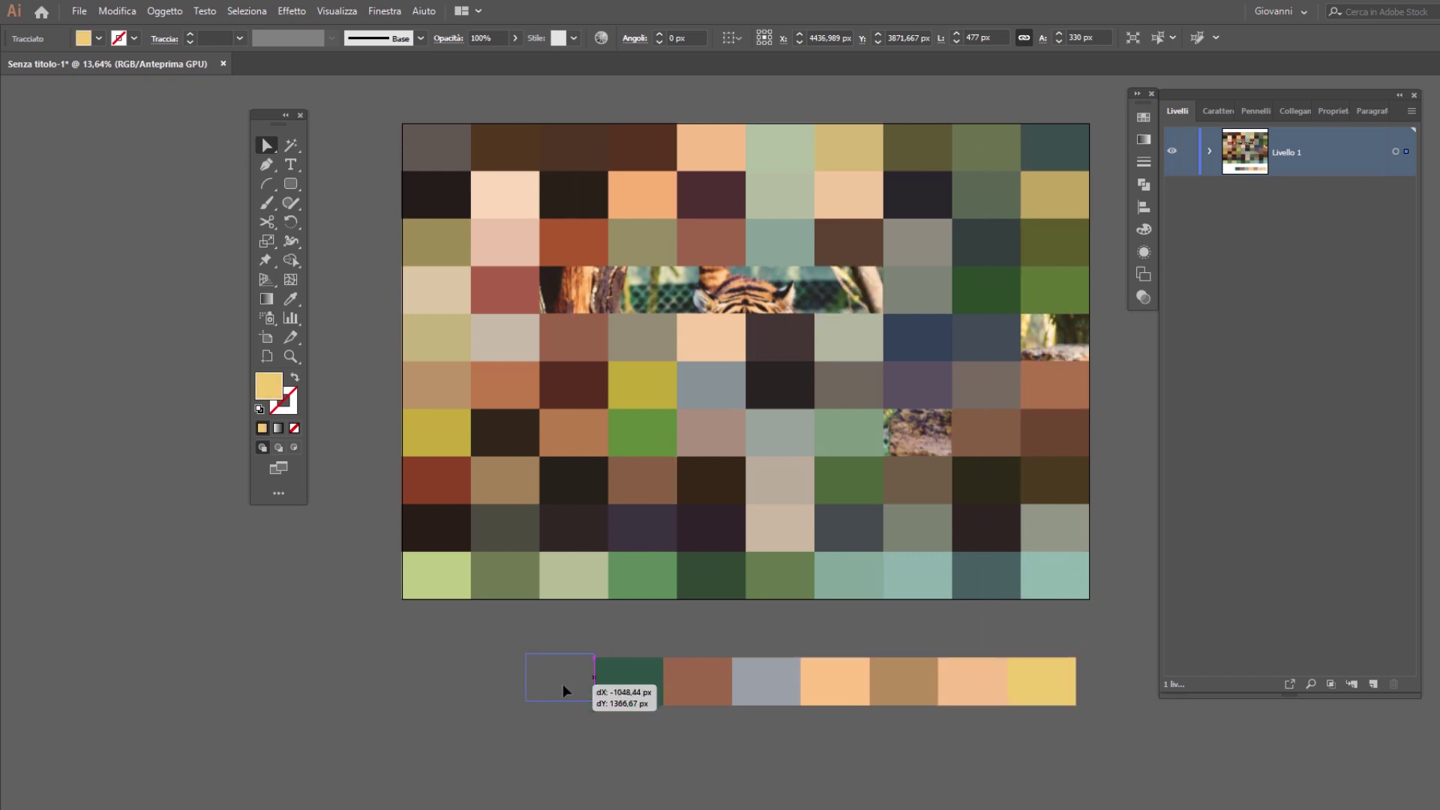
# - Group the eight colour swatches and slide the row left under the mosaic
pyautogui.rightClick(765, 687)
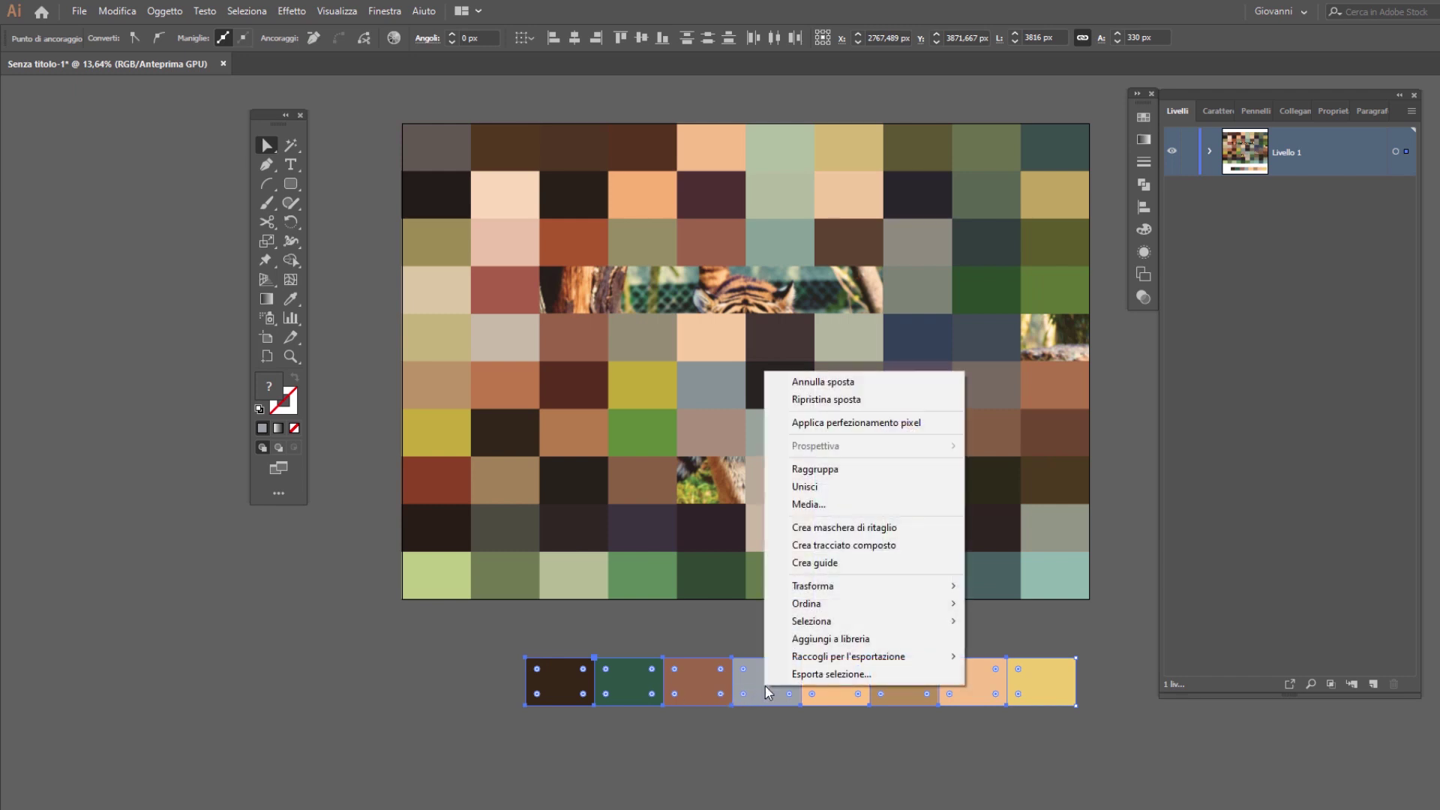
pyautogui.click(849, 471)
pyautogui.moveTo(839, 670); pyautogui.dragTo(790, 669)
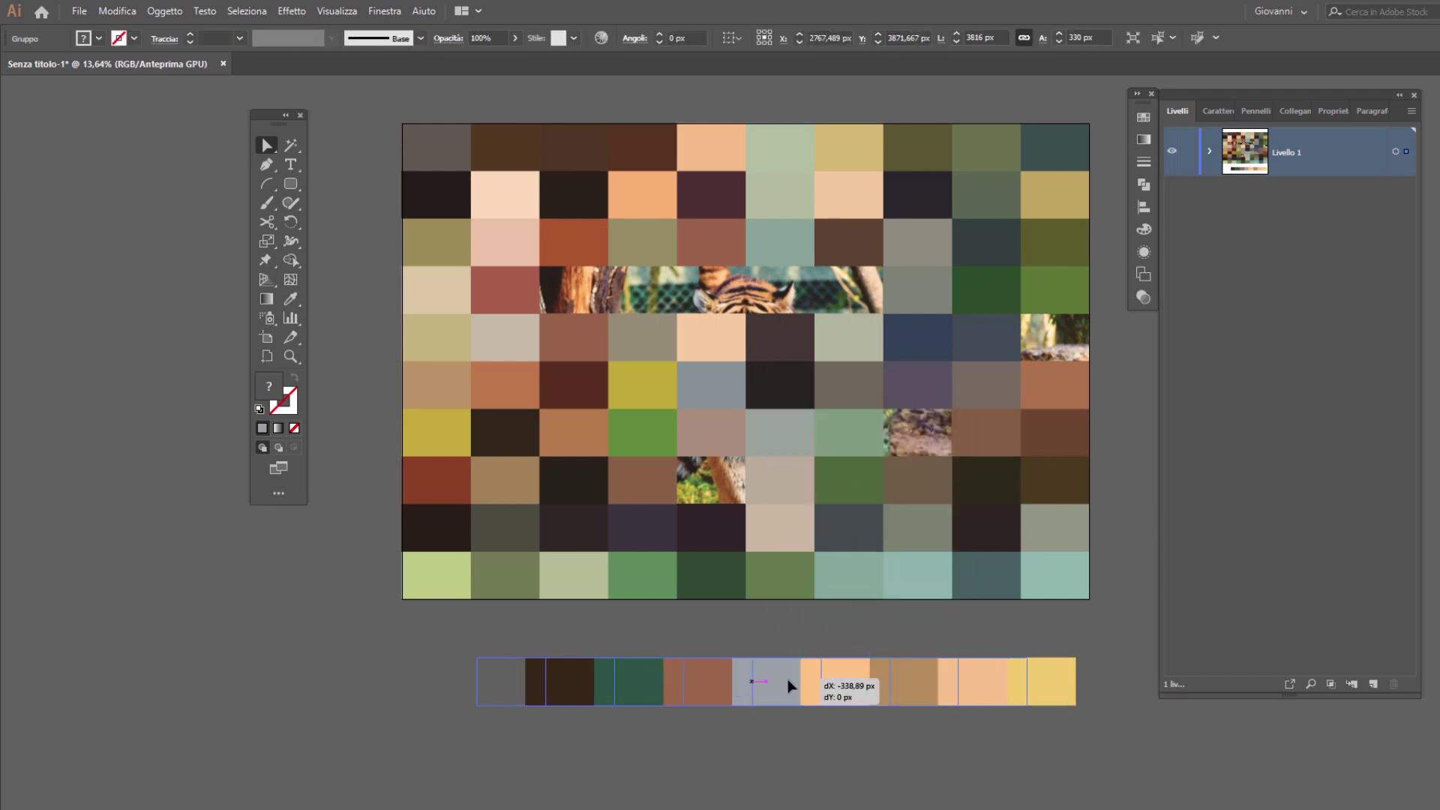
pyautogui.click(1211, 151)
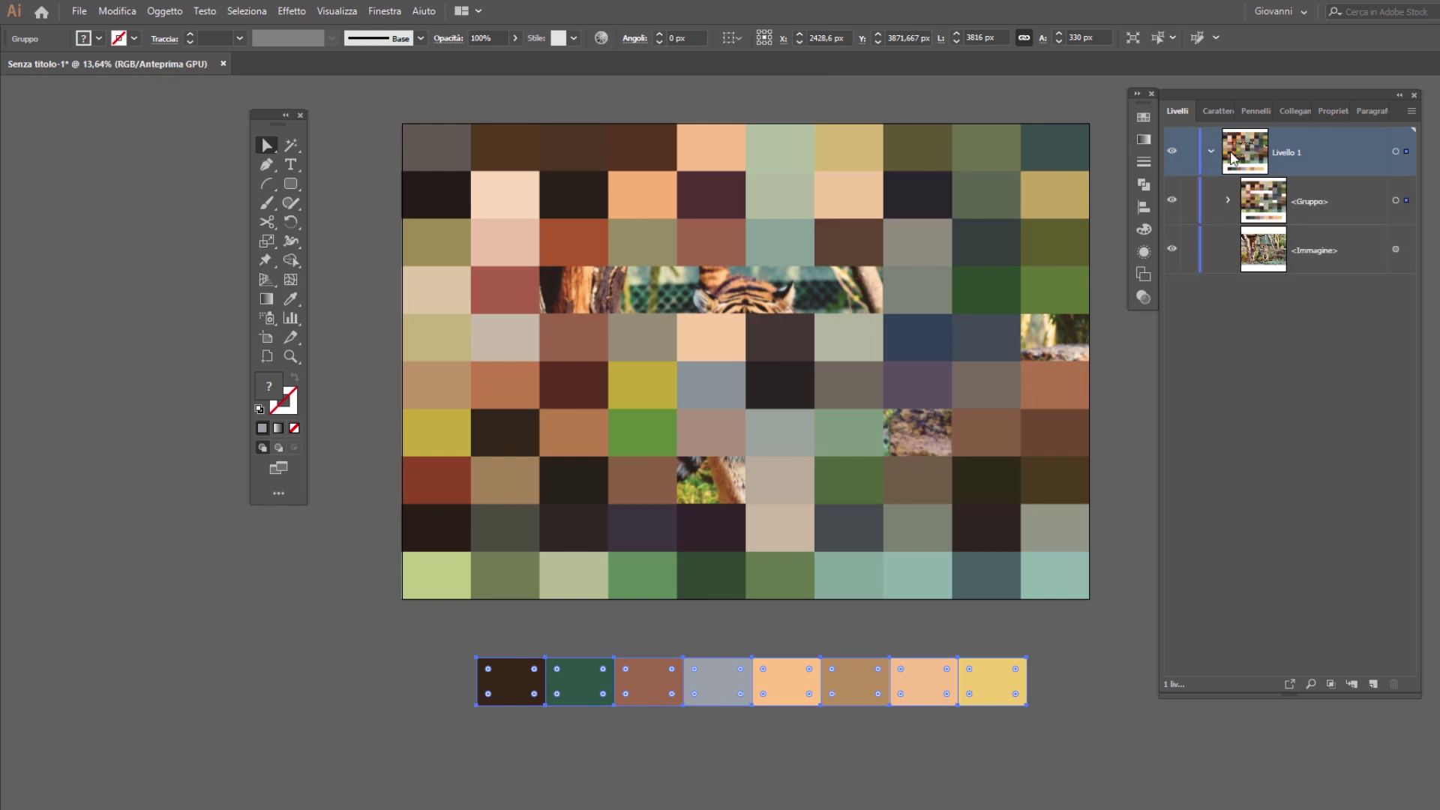
pyautogui.click(1227, 201)
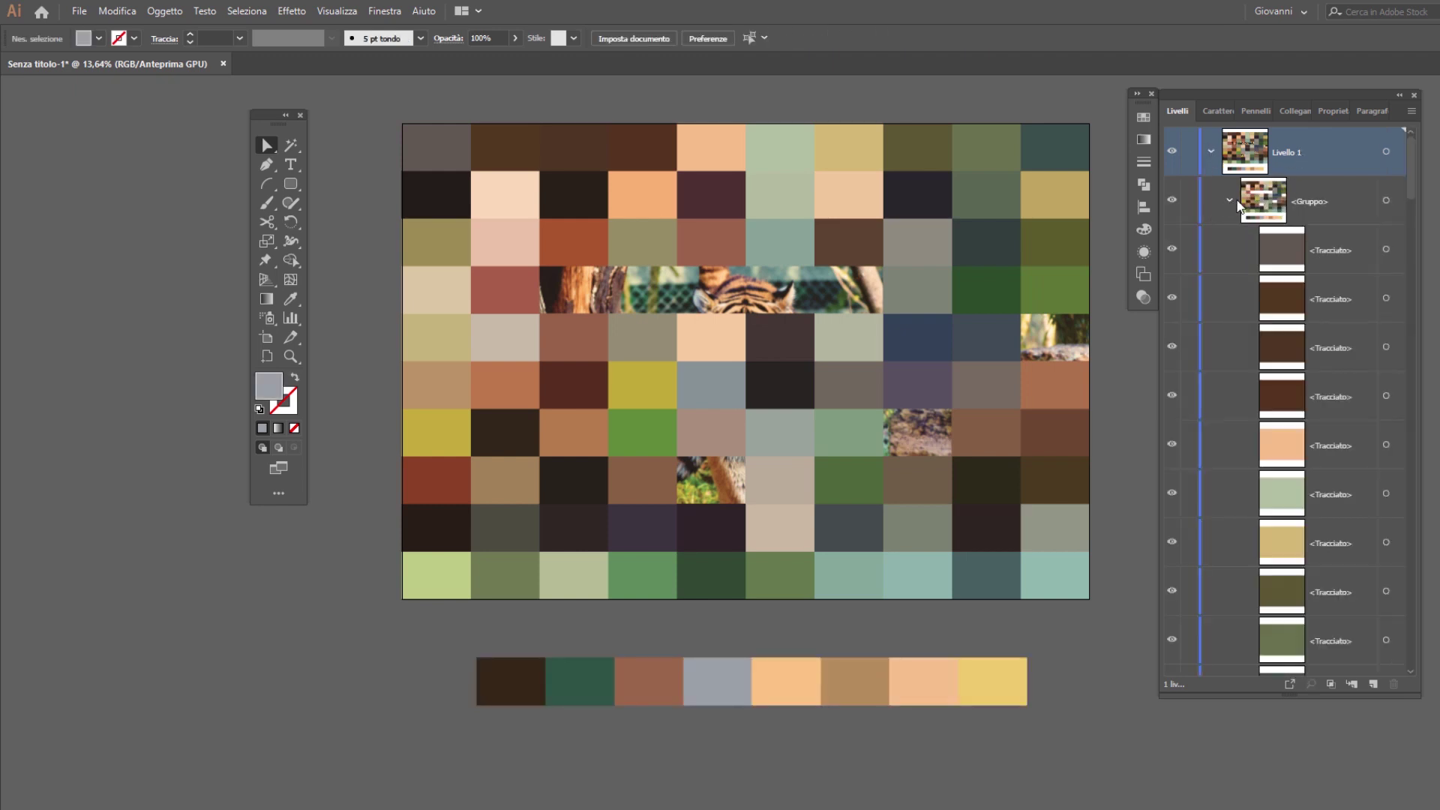
pyautogui.moveTo(1034, 723); pyautogui.dragTo(469, 651)
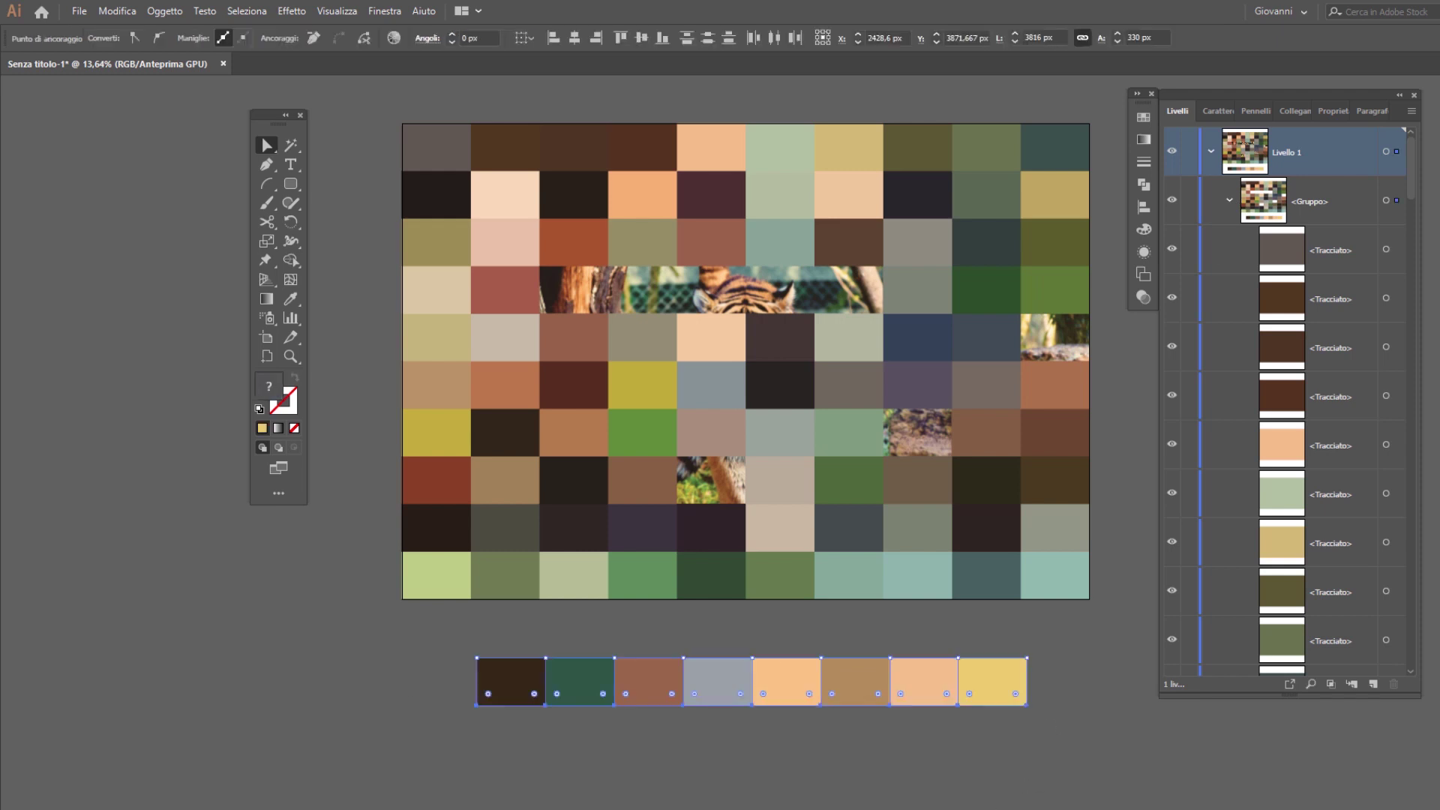
pyautogui.hotkey('ctrl', 'g')
pyautogui.hotkey('ctrl', '-')
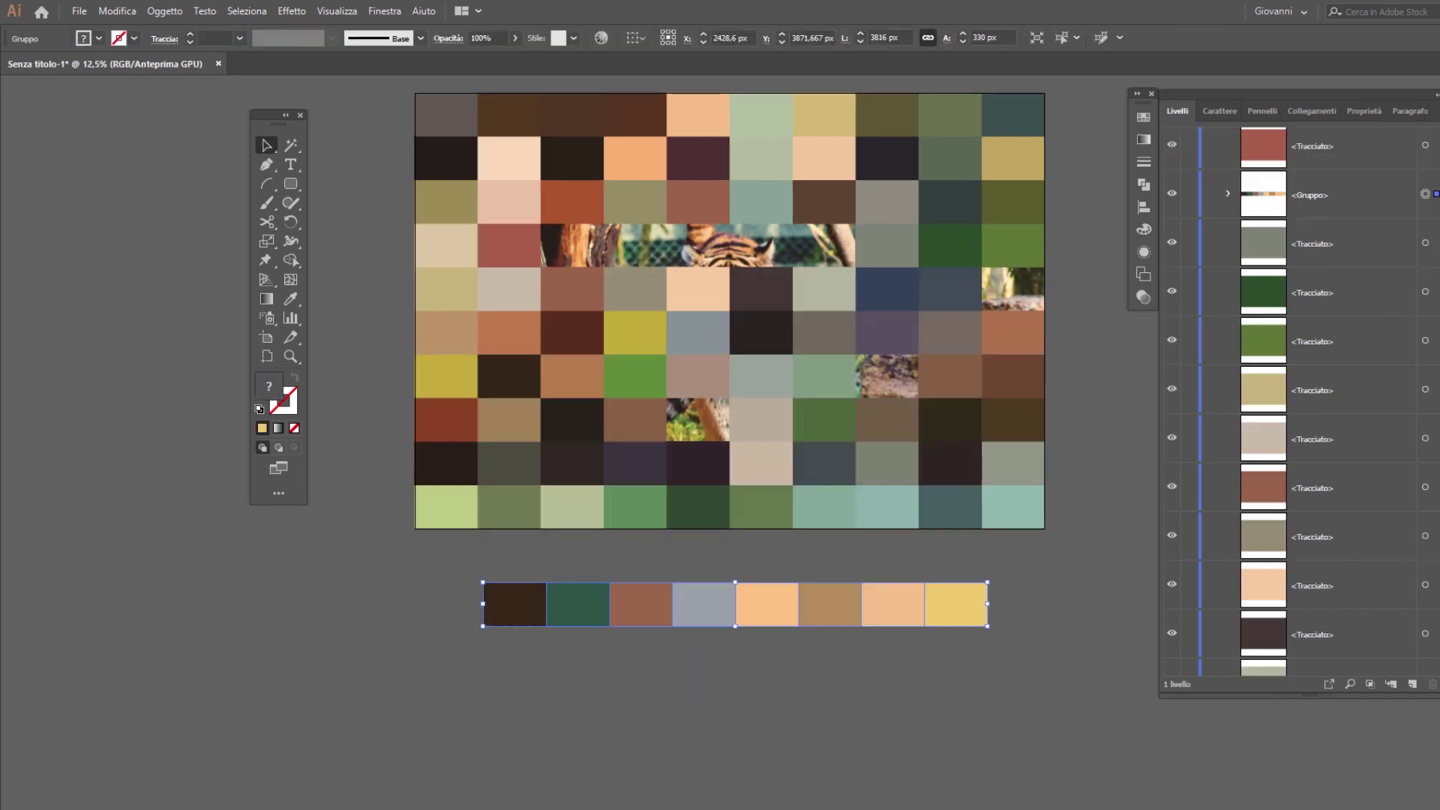
# - Move the swatch group to the top of Livello 1 in the Layers panel
pyautogui.scroll(3, 1352, 406)
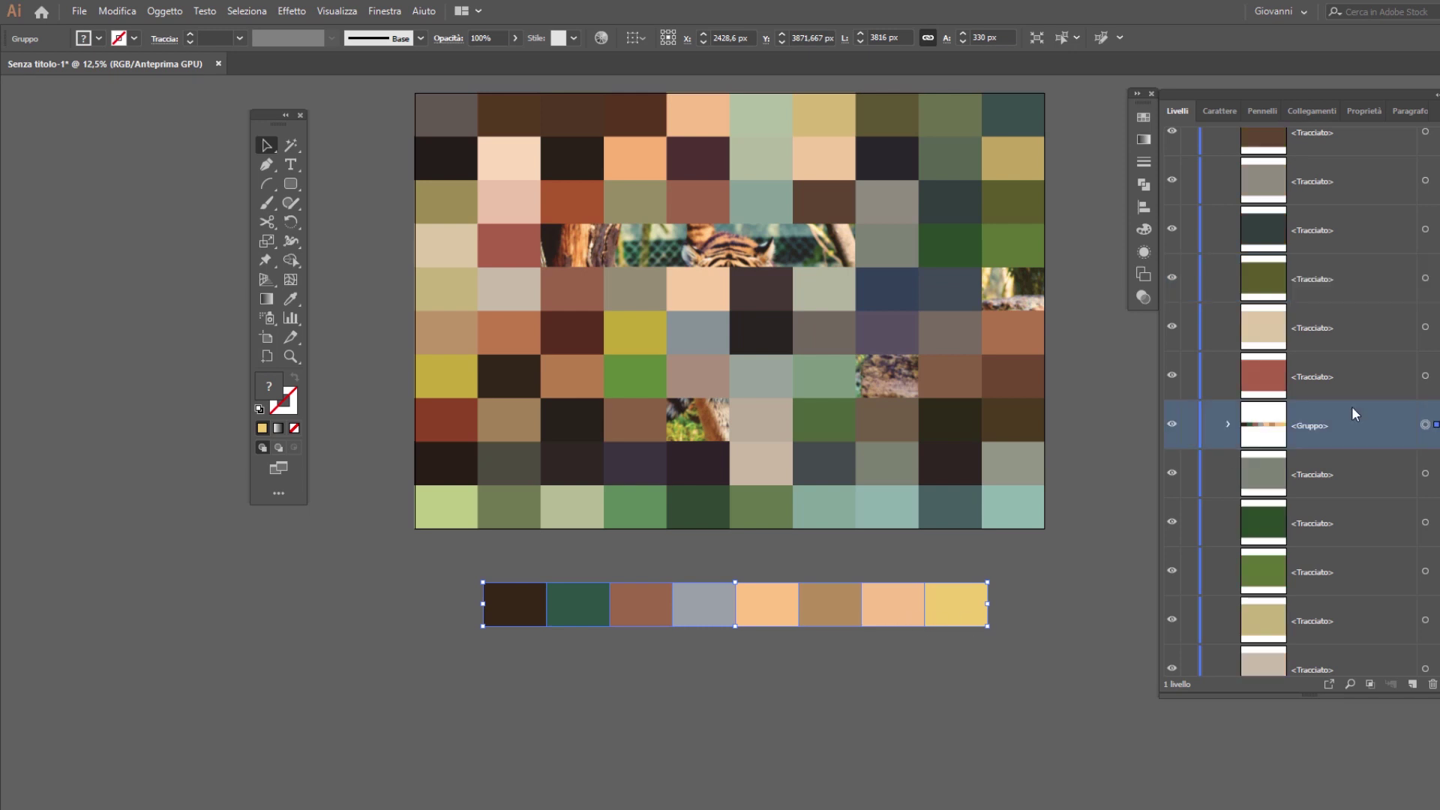
pyautogui.scroll(-5, 1350, 420)
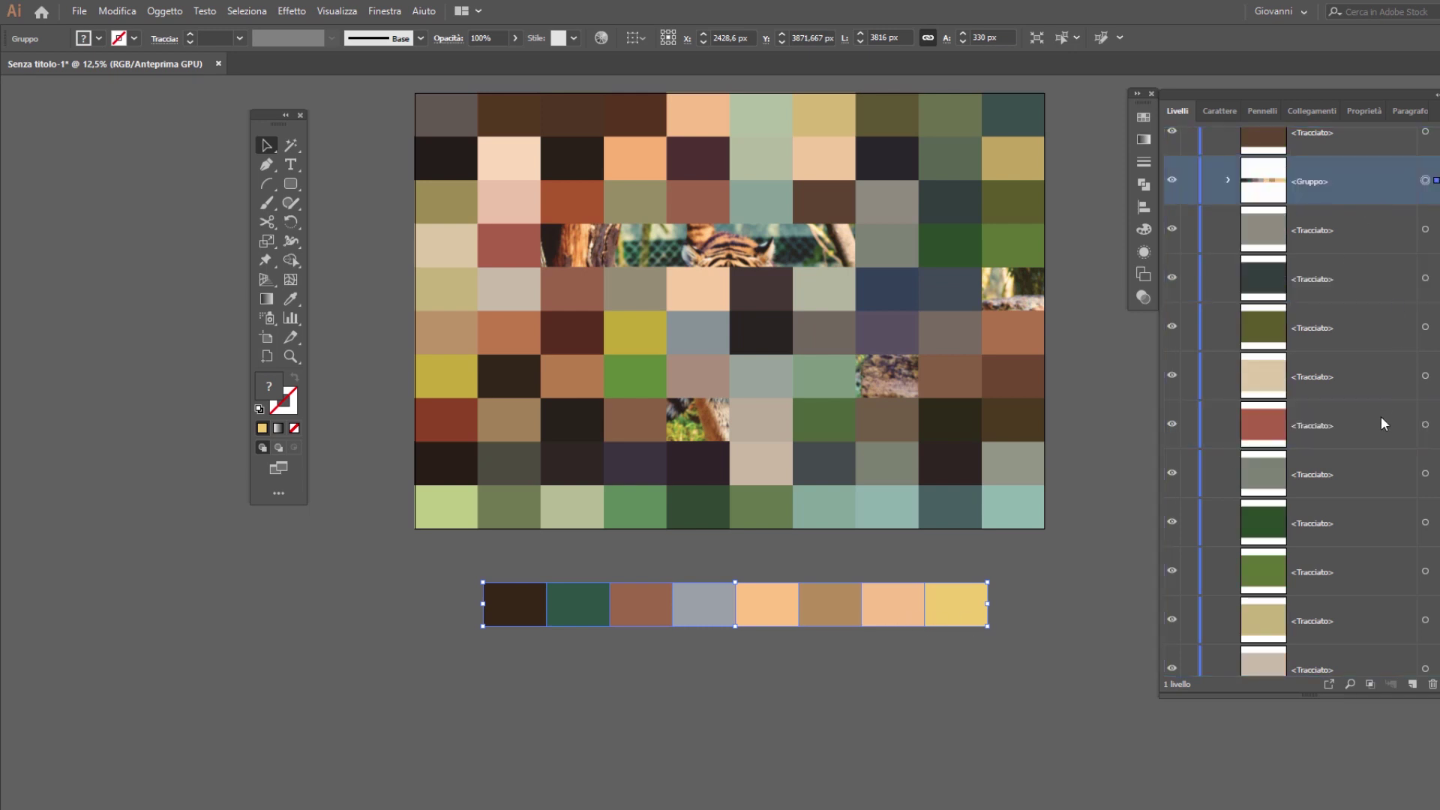
pyautogui.scroll(-3, 1380, 416)
pyautogui.scroll(-6, 1343, 474)
pyautogui.moveTo(1325, 474); pyautogui.dragTo(1354, 172)
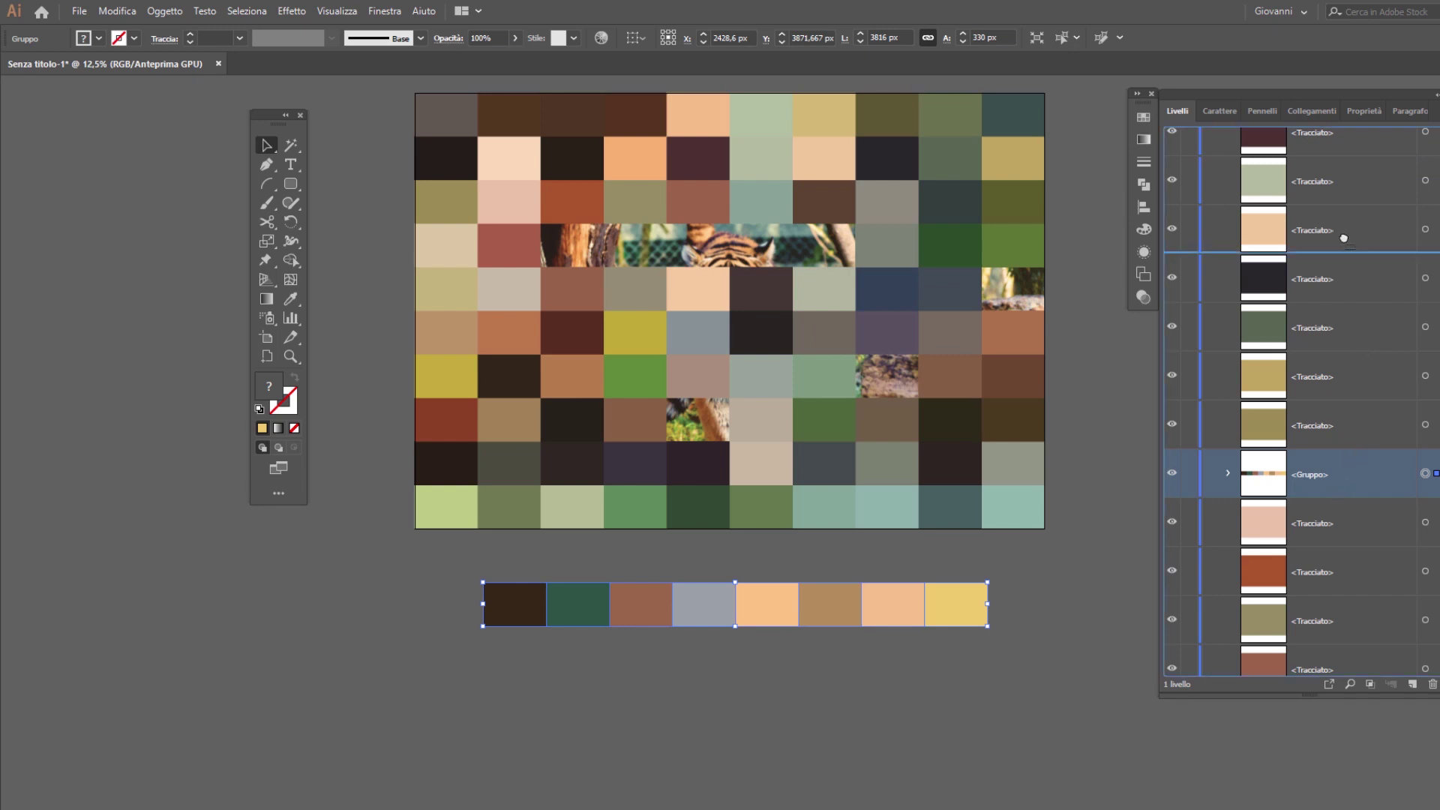
pyautogui.moveTo(1336, 483); pyautogui.dragTo(1356, 216)
pyautogui.moveTo(1338, 525); pyautogui.dragTo(1355, 214)
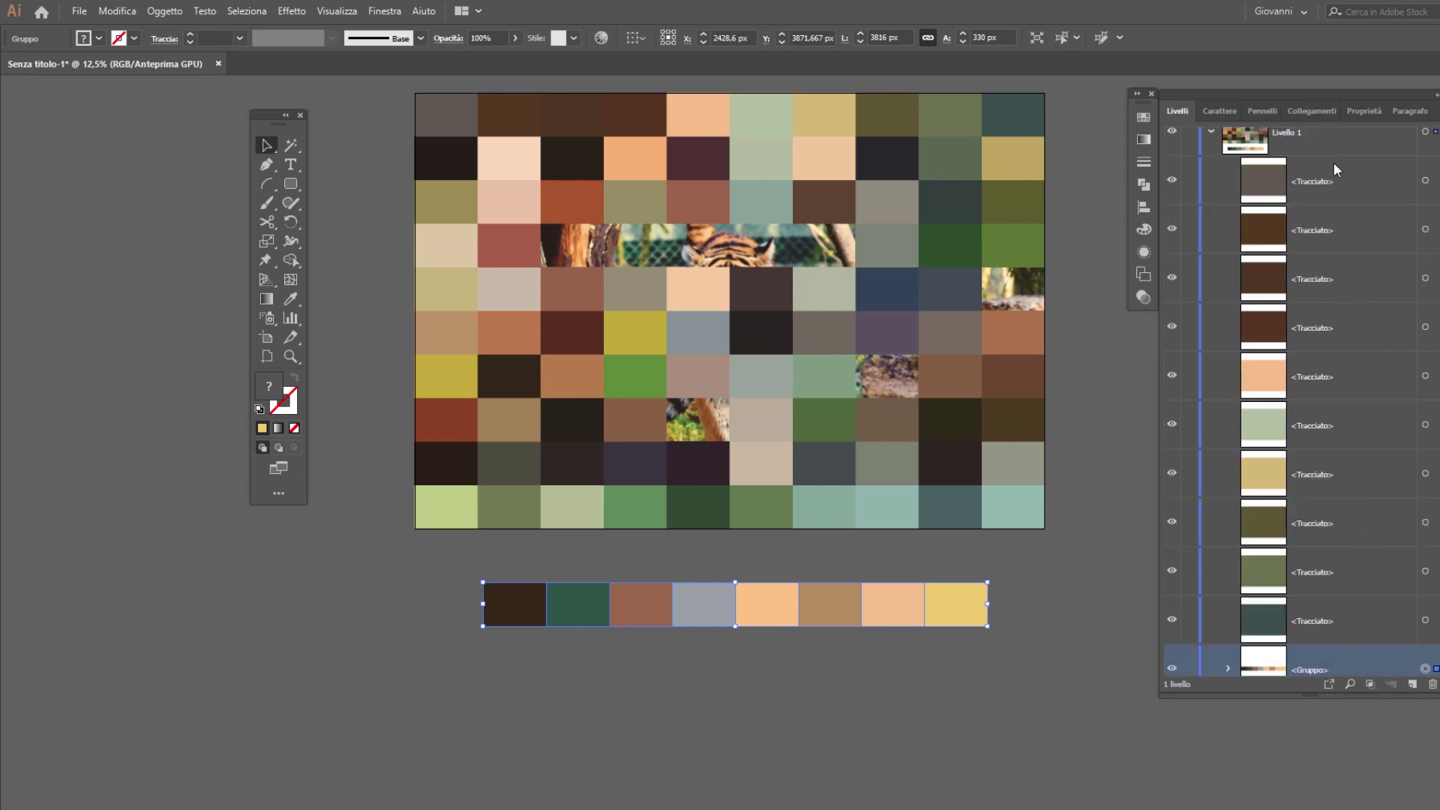
# - Create Livello 2, move the swatch group into it, and hide Livello 1
pyautogui.hotkey('ctrl', 'l')
pyautogui.click(1319, 255)
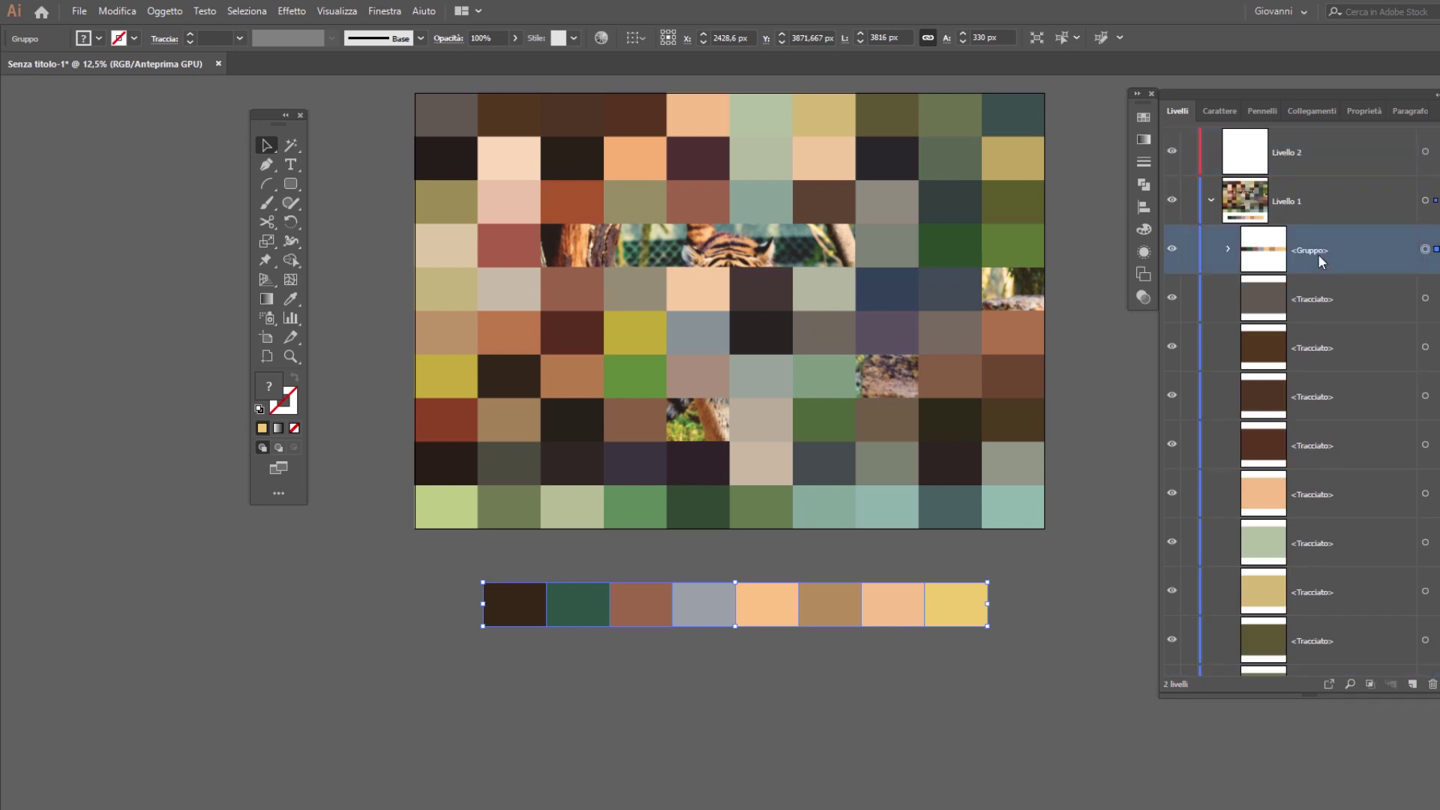
pyautogui.moveTo(1318, 252); pyautogui.dragTo(1328, 155)
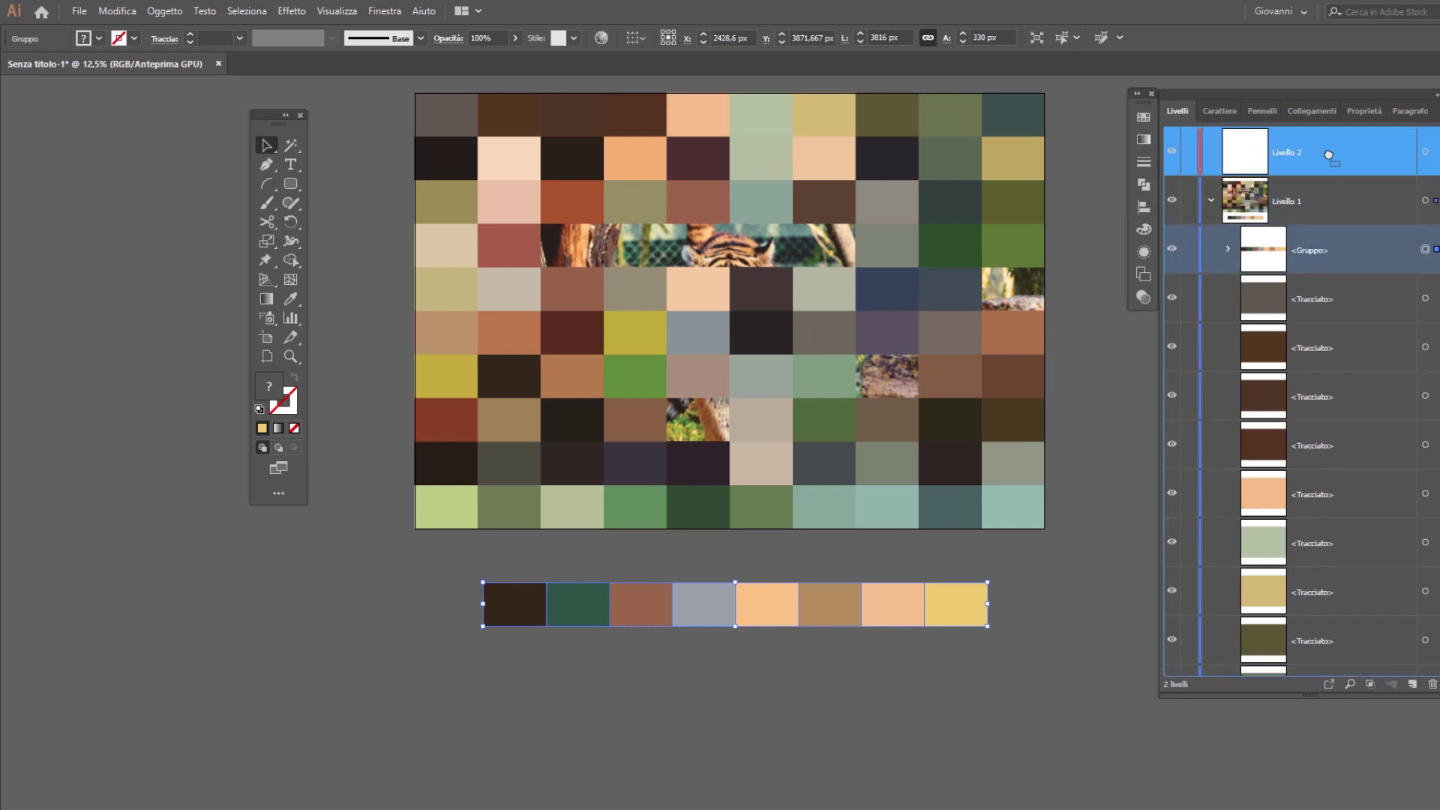
pyautogui.click(1172, 200)
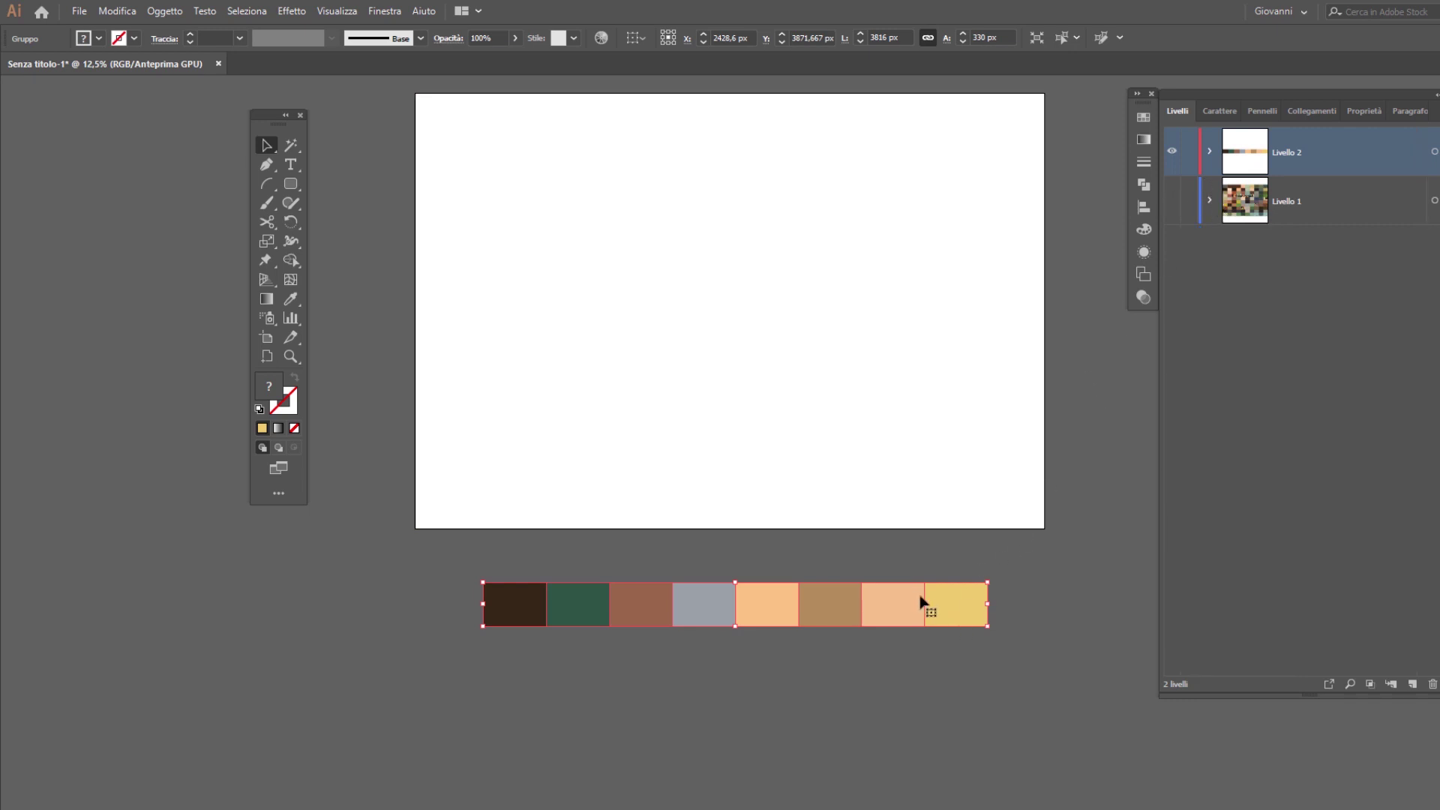
pyautogui.click(922, 671)
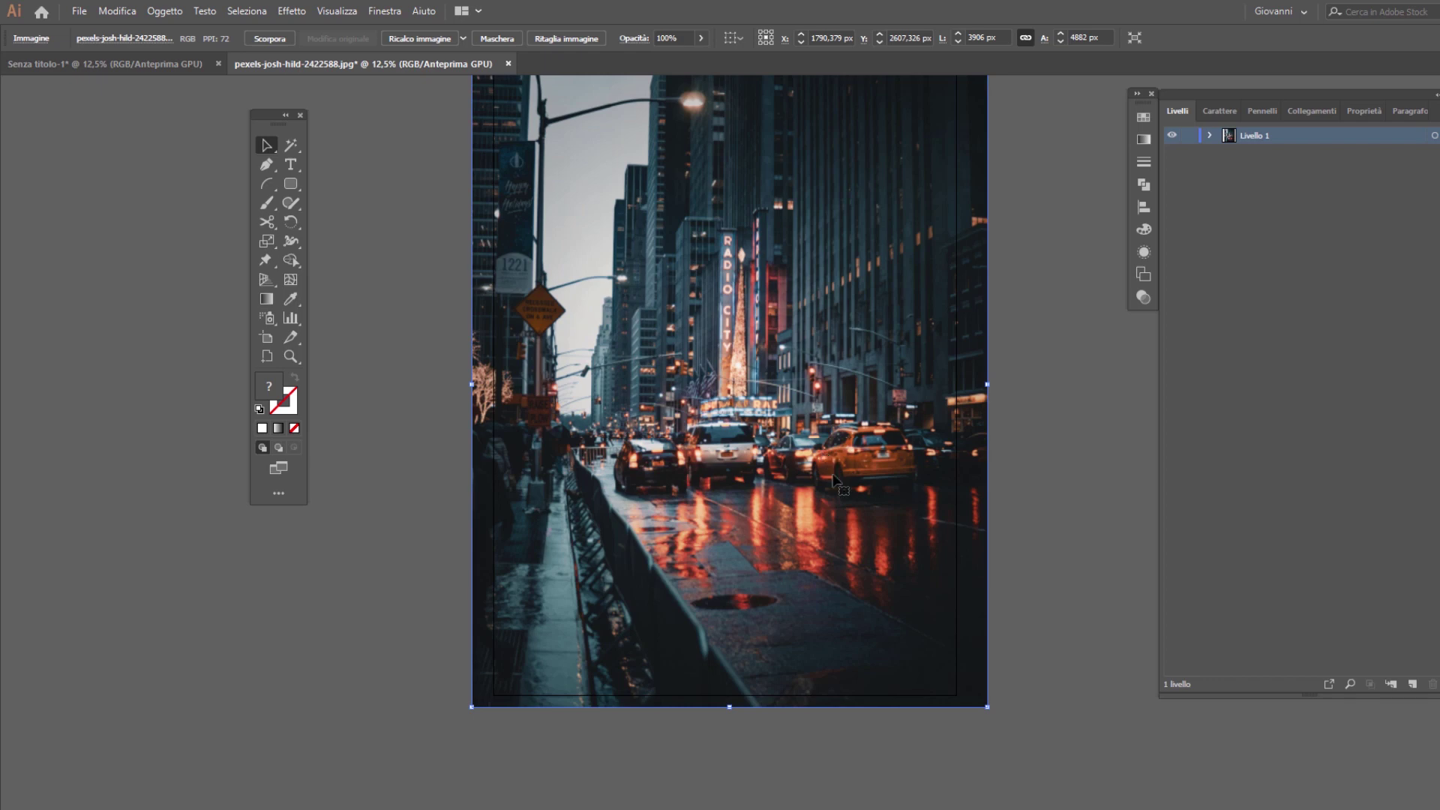
# - Rasterize the street photo at Alta 300 ppi with supersampled anti-aliasing and 0 margin
pyautogui.click(292, 10)
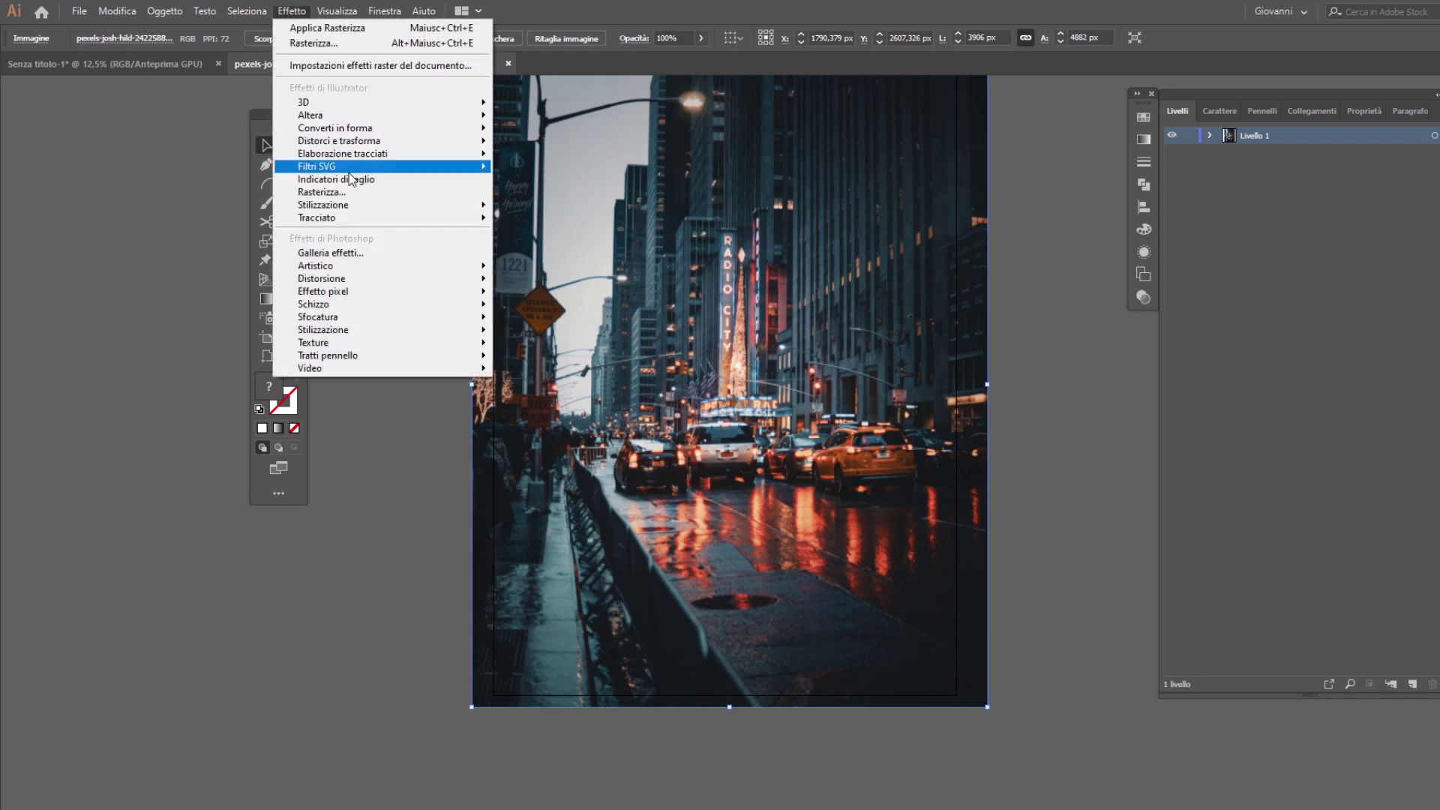
pyautogui.click(363, 193)
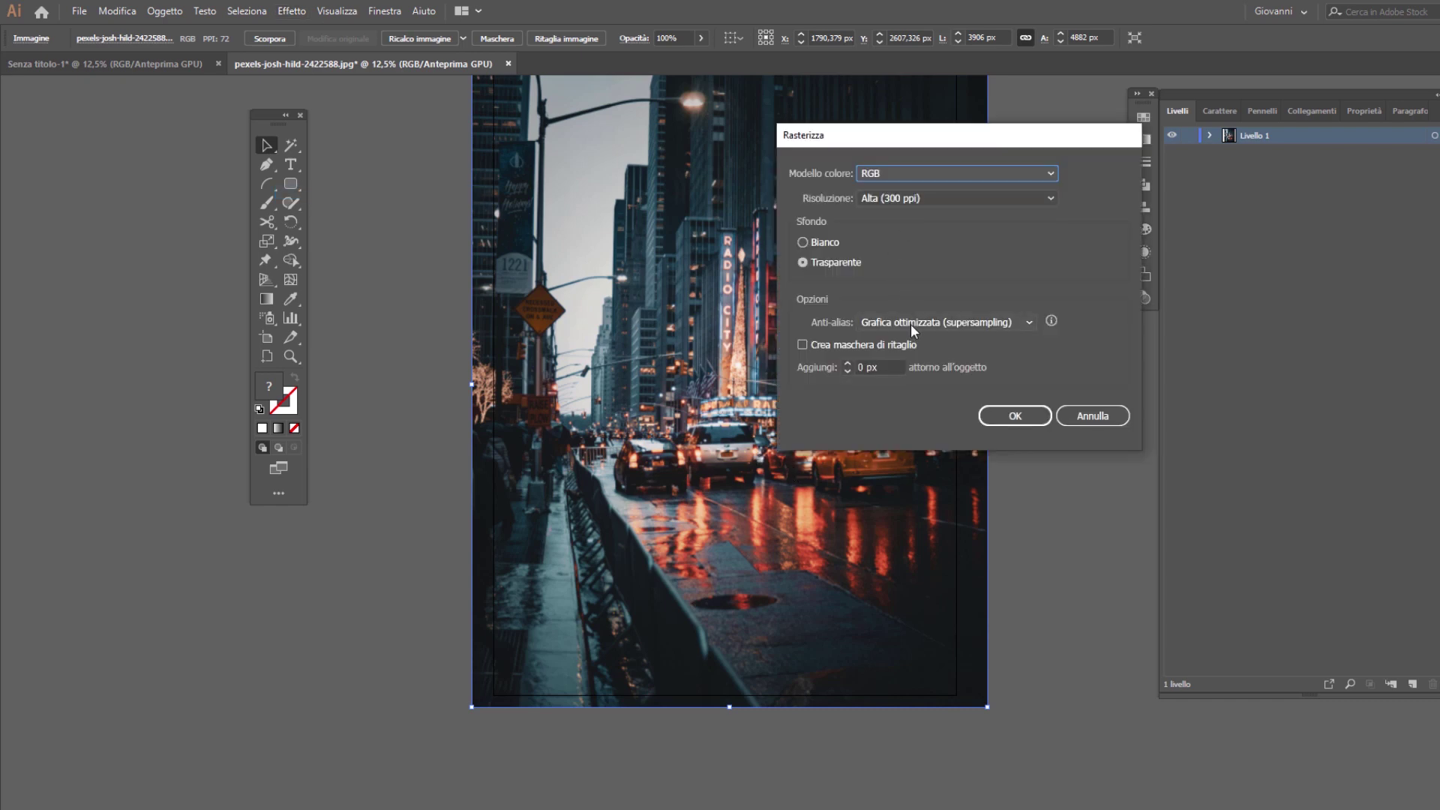
pyautogui.click(1008, 416)
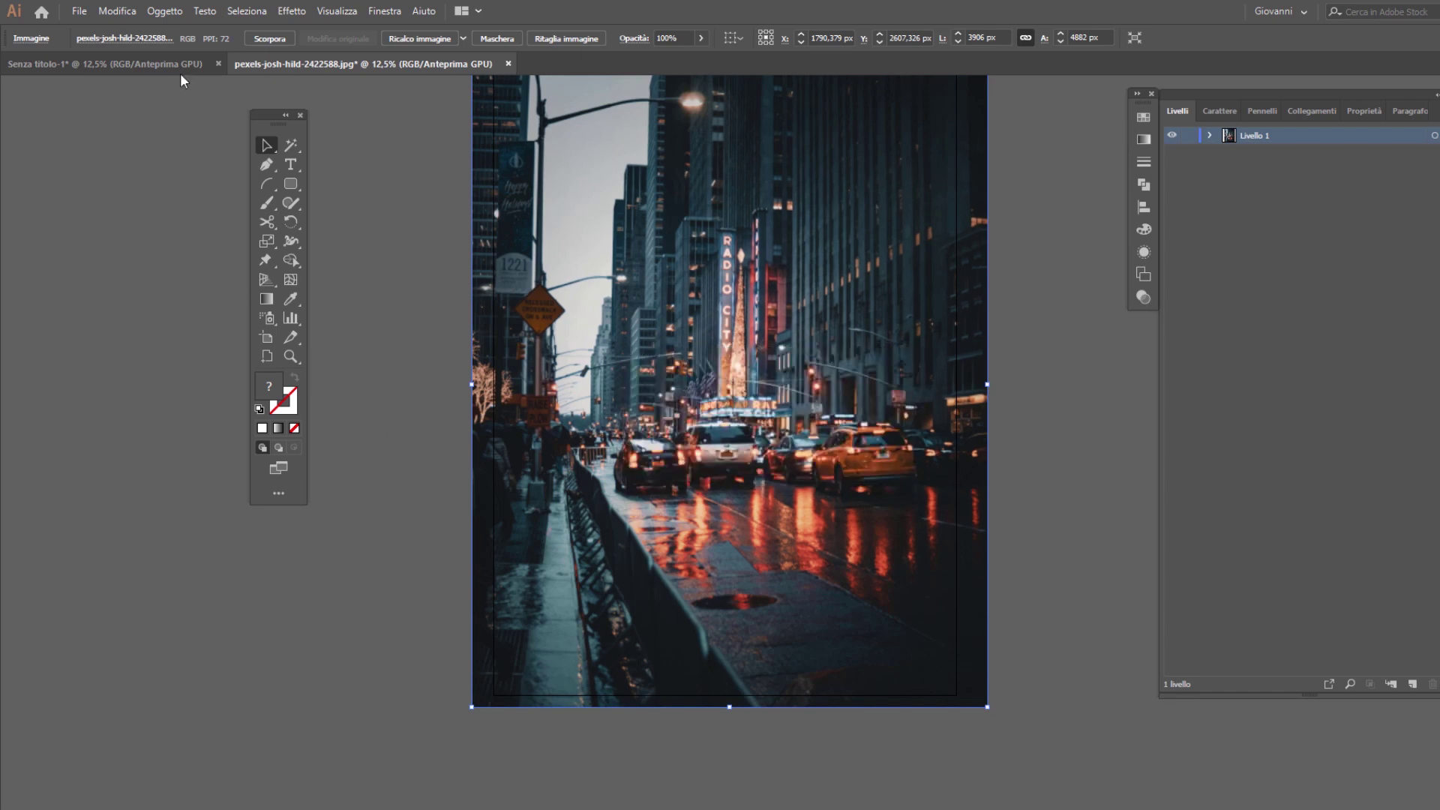
# - Make a 6 × 6 object mosaic of the street photo, 6 tiles wide and 6 high
pyautogui.click(159, 12)
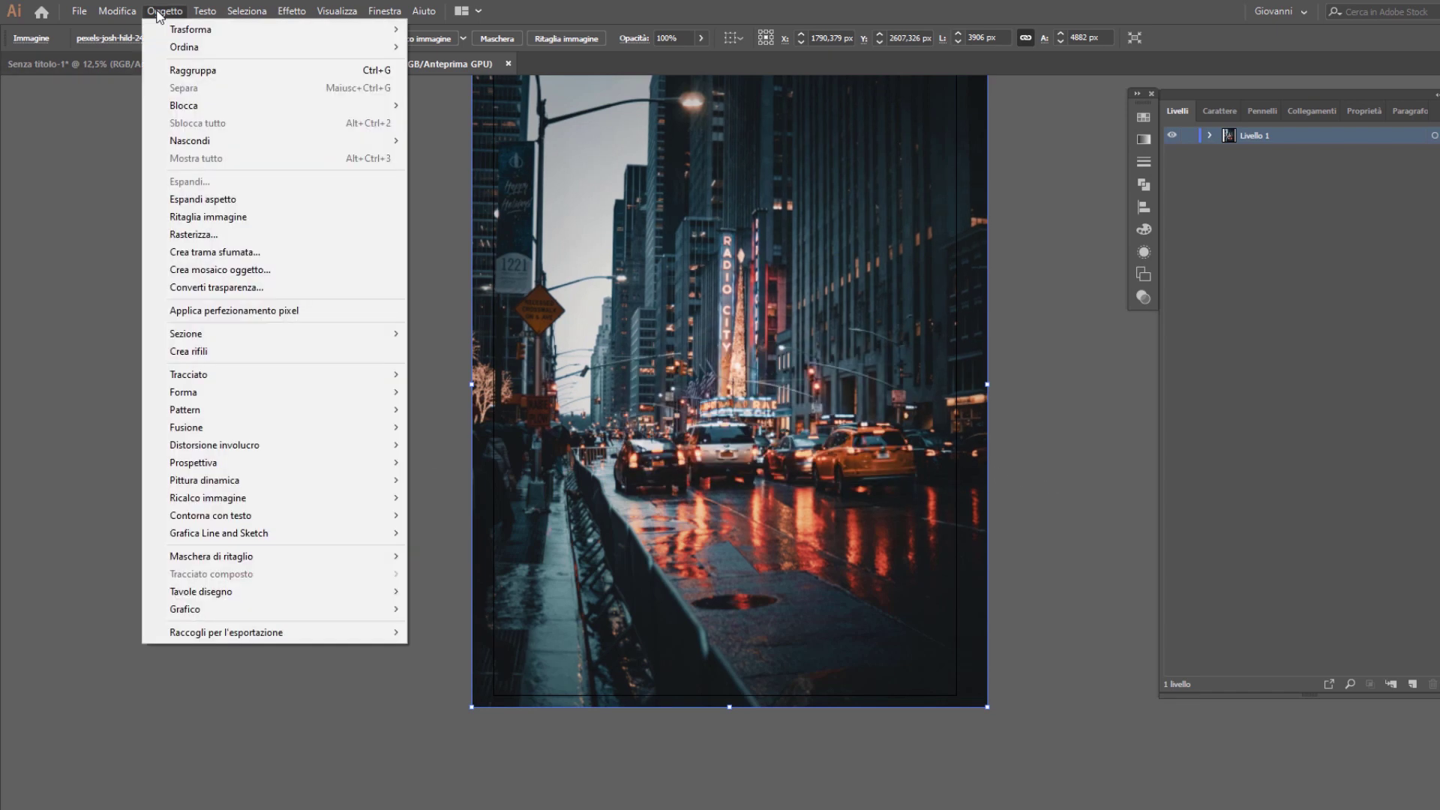
pyautogui.click(234, 271)
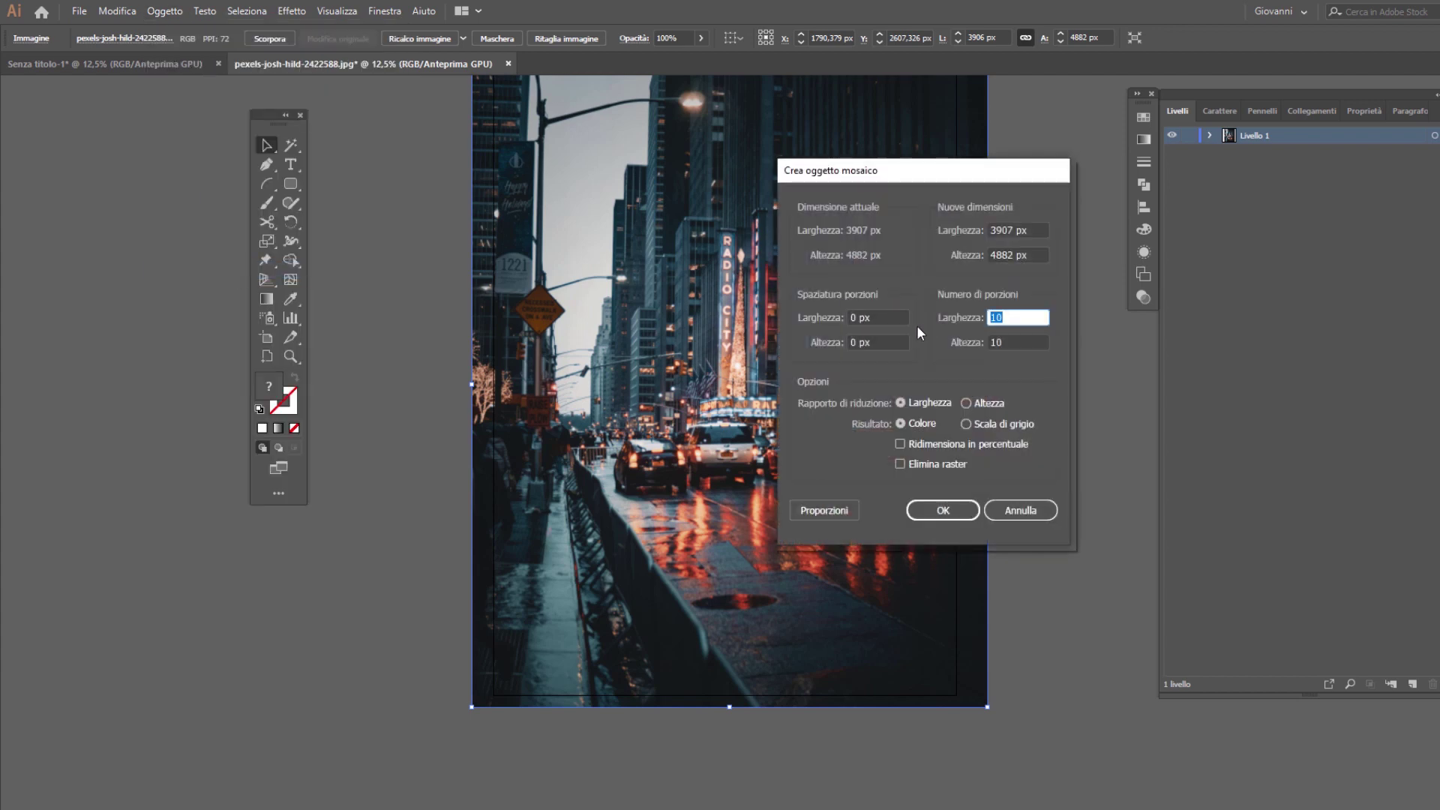
pyautogui.write('6')
pyautogui.press('Tab')
pyautogui.write('6')
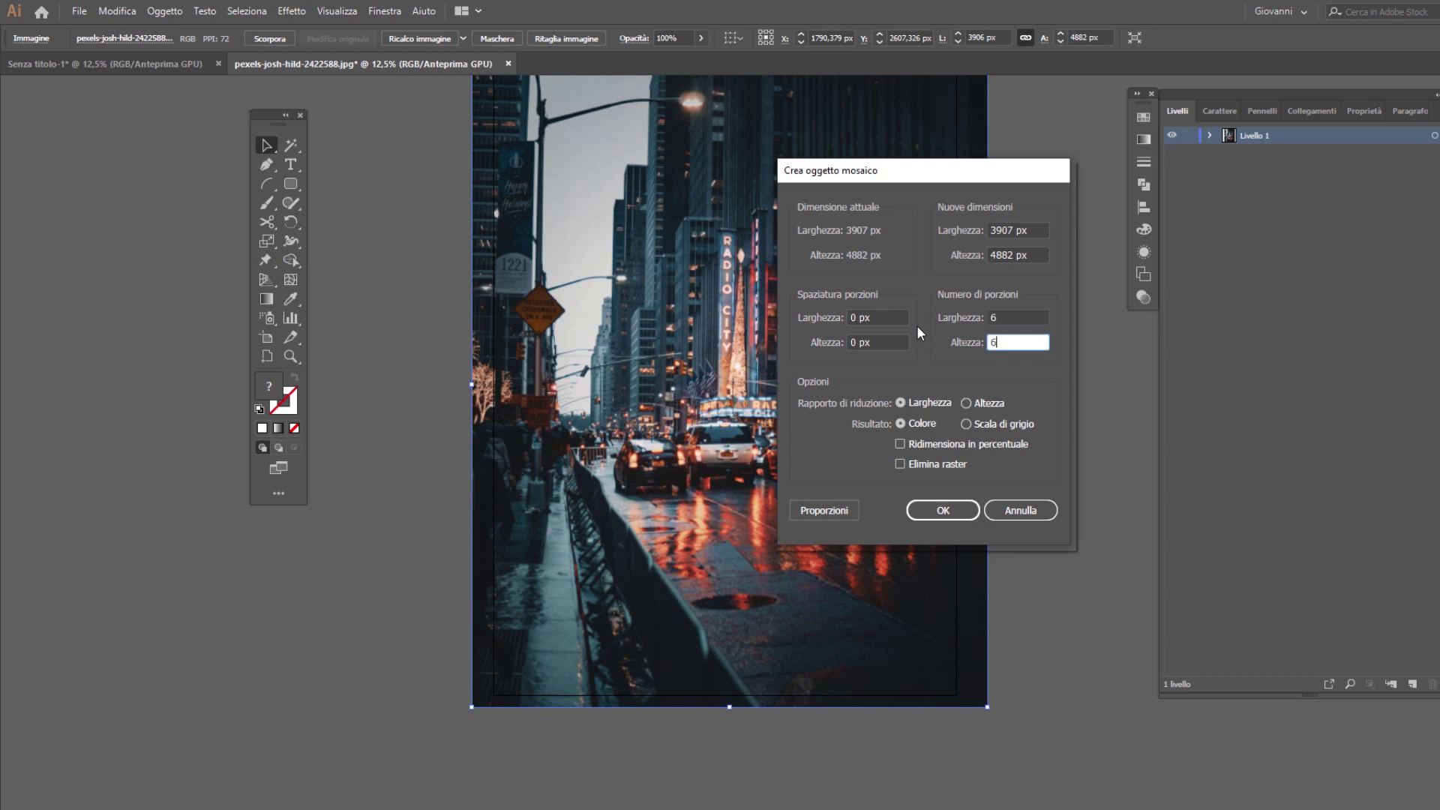
pyautogui.click(953, 511)
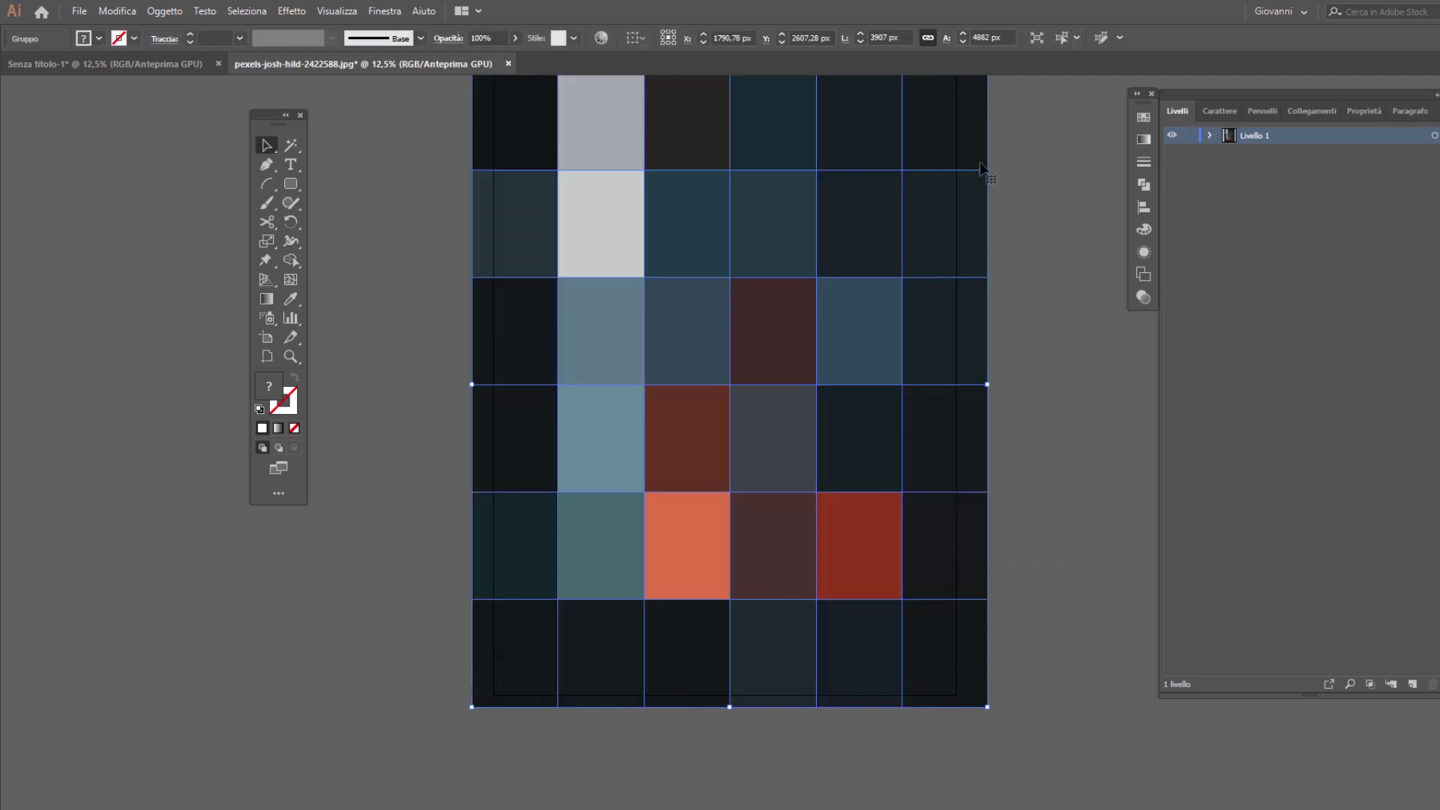
pyautogui.click(290, 185)
# - Draw a dark red square below the mosaic plus an orange copy beside it
pyautogui.scroll(-2, 349, 374)
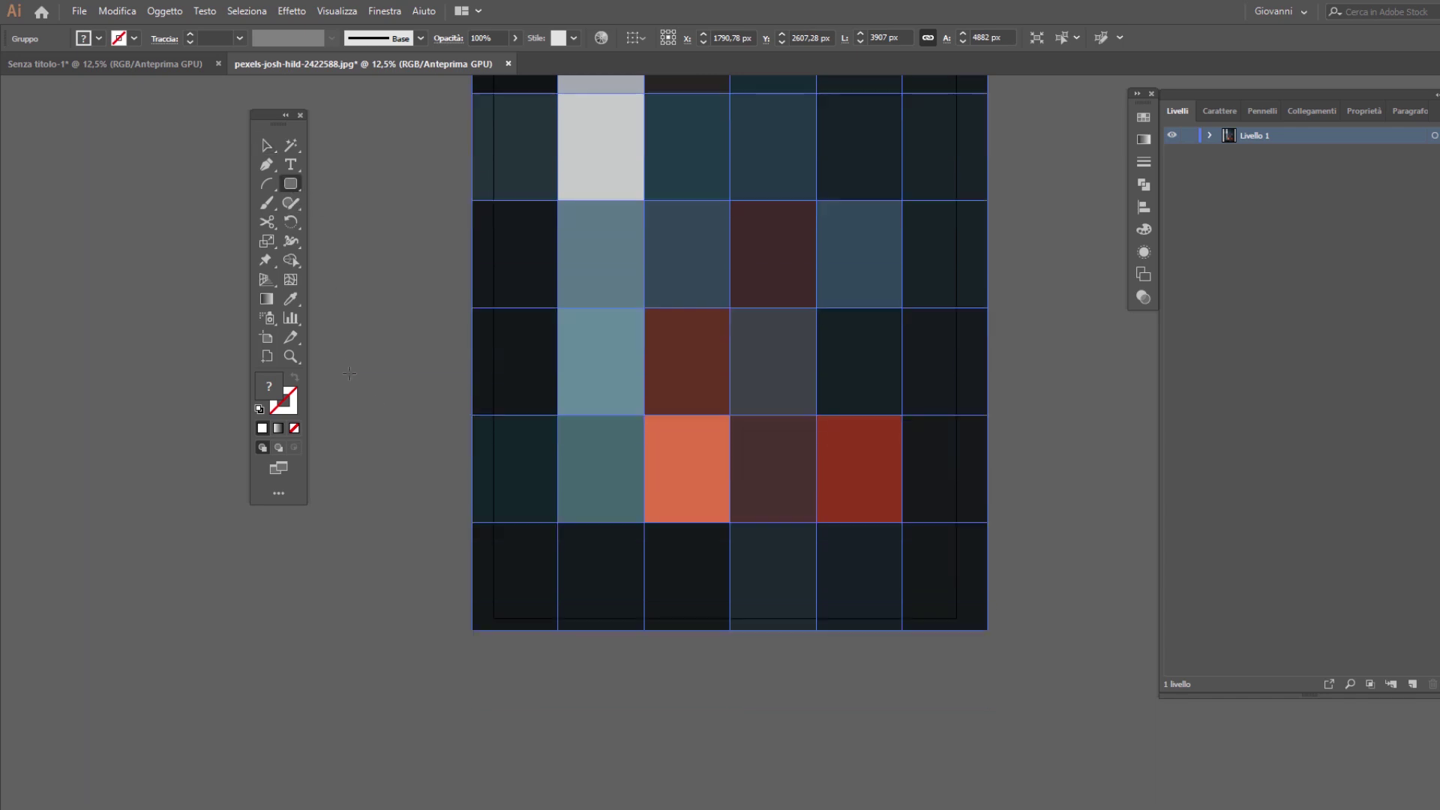
pyautogui.moveTo(547, 688); pyautogui.dragTo(615, 757)
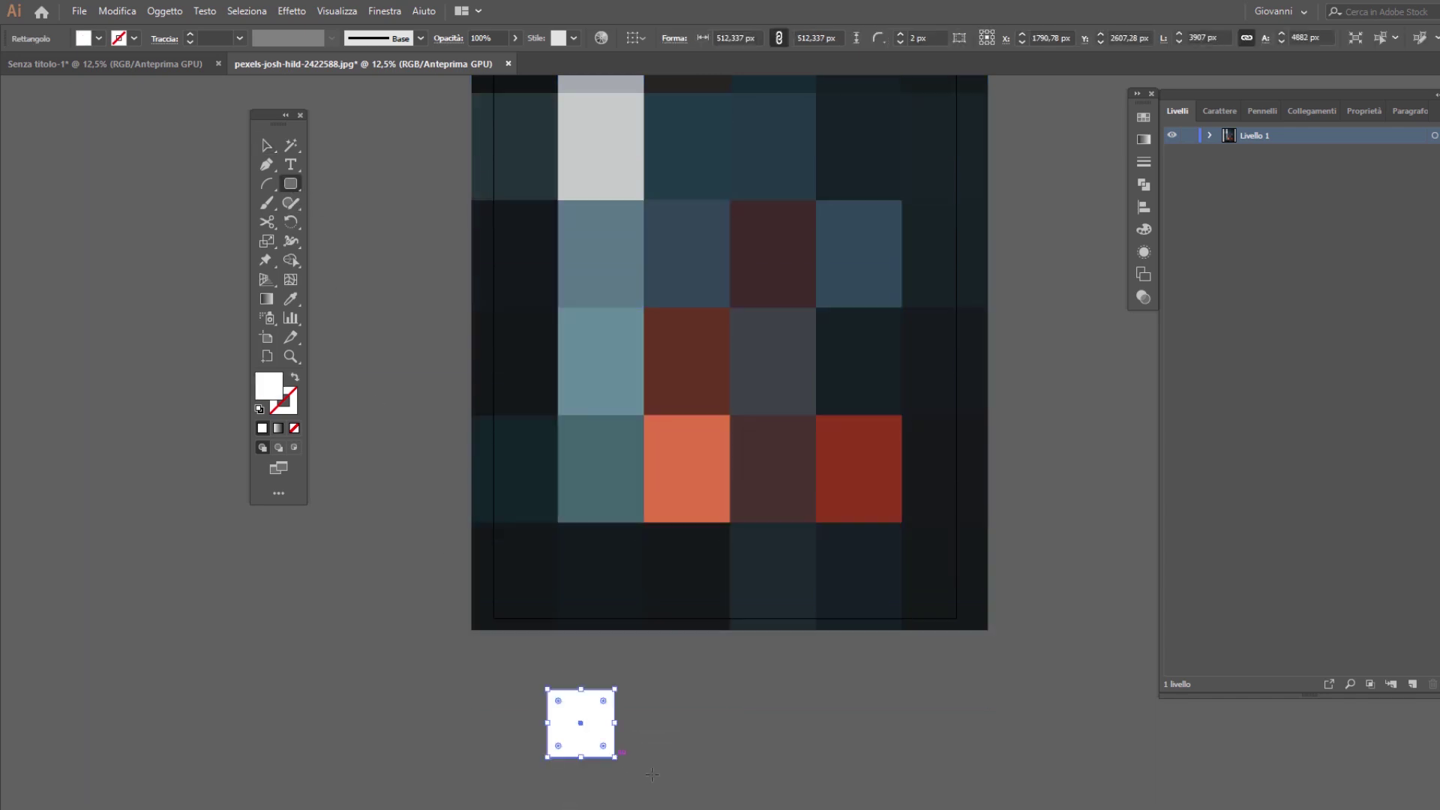
pyautogui.press('v')
pyautogui.press('i')
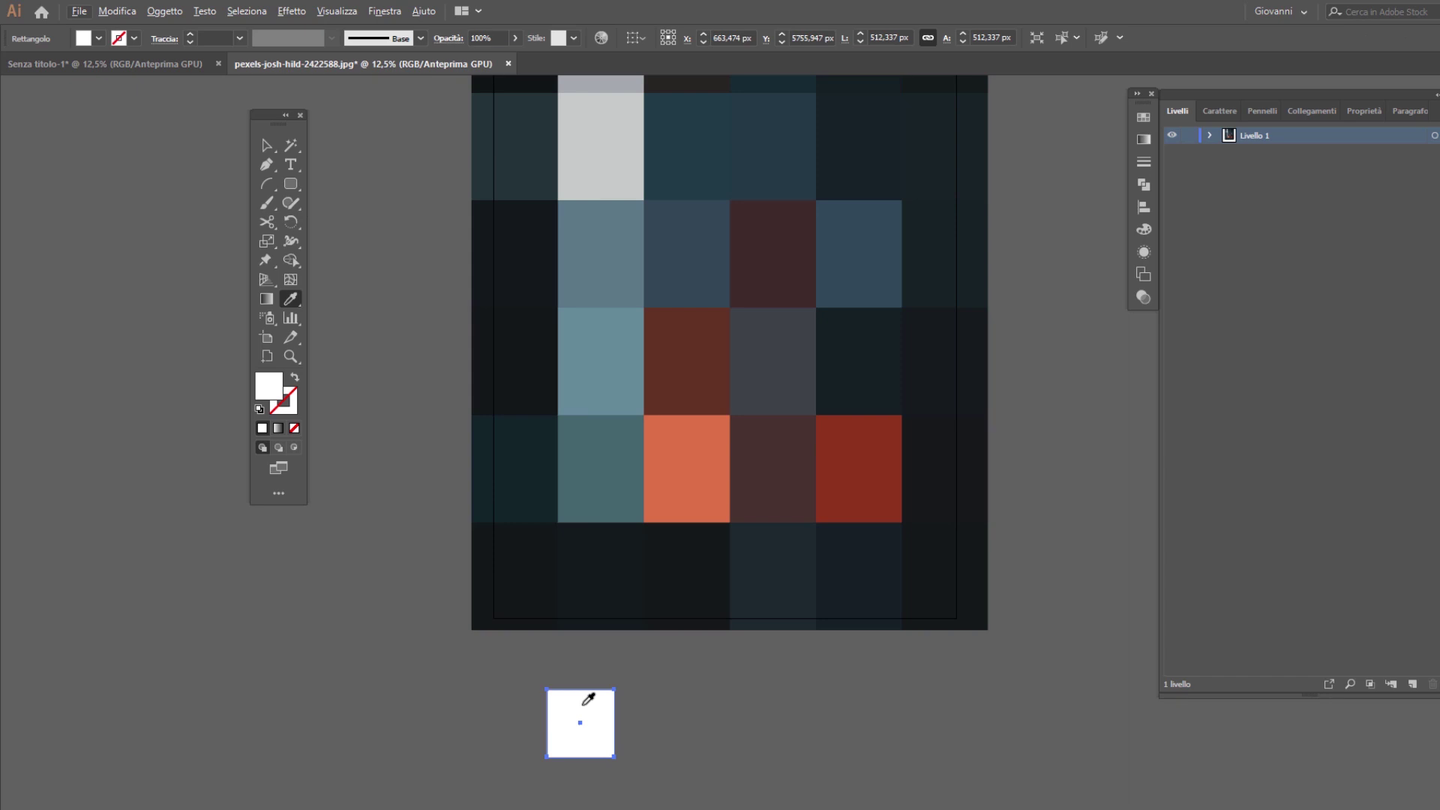
pyautogui.click(858, 442)
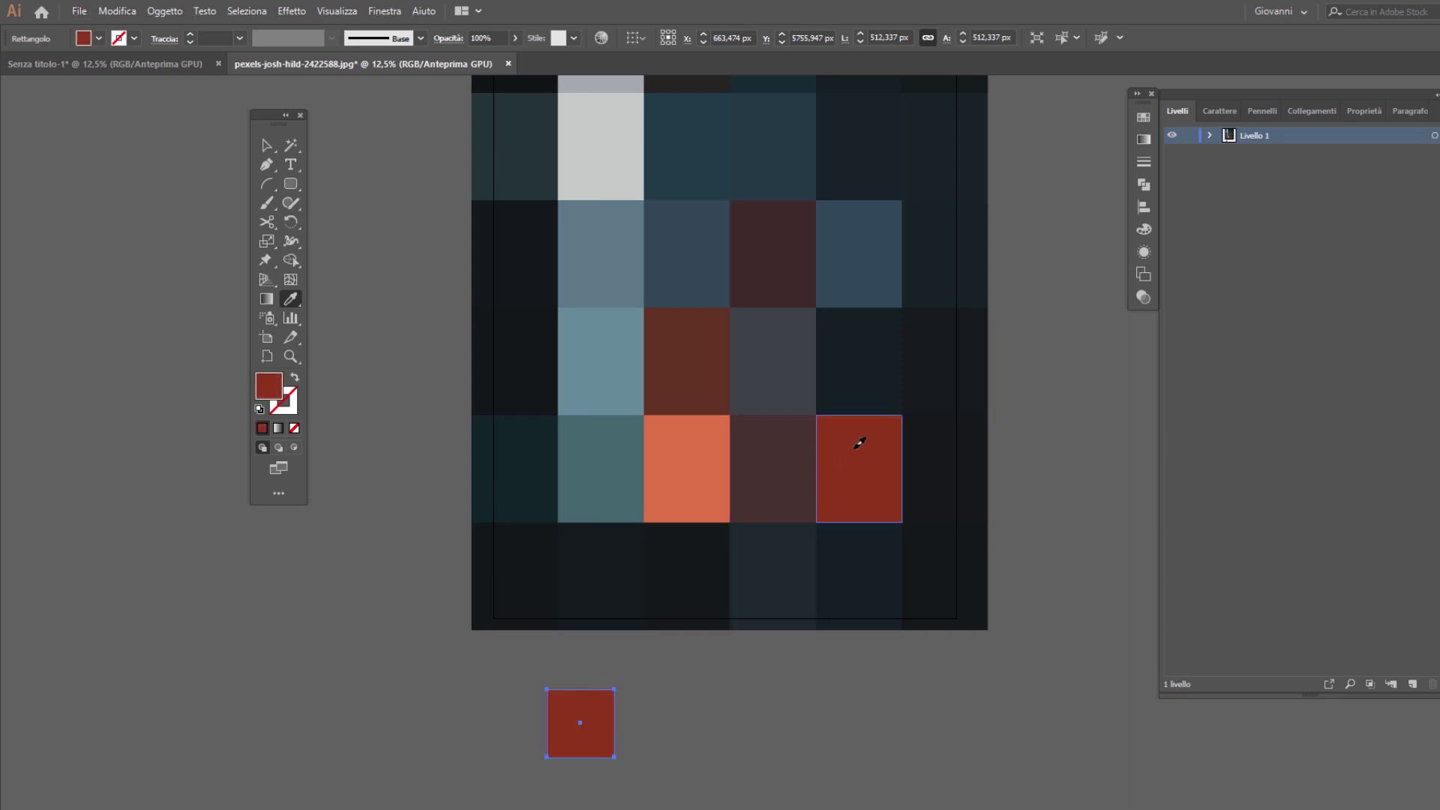
pyautogui.click(268, 147)
pyautogui.moveTo(588, 705); pyautogui.dragTo(659, 705)
pyautogui.press('i')
pyautogui.click(649, 503)
# - Add two more square copies to the row, filled slate blue and near-black
pyautogui.press('v')
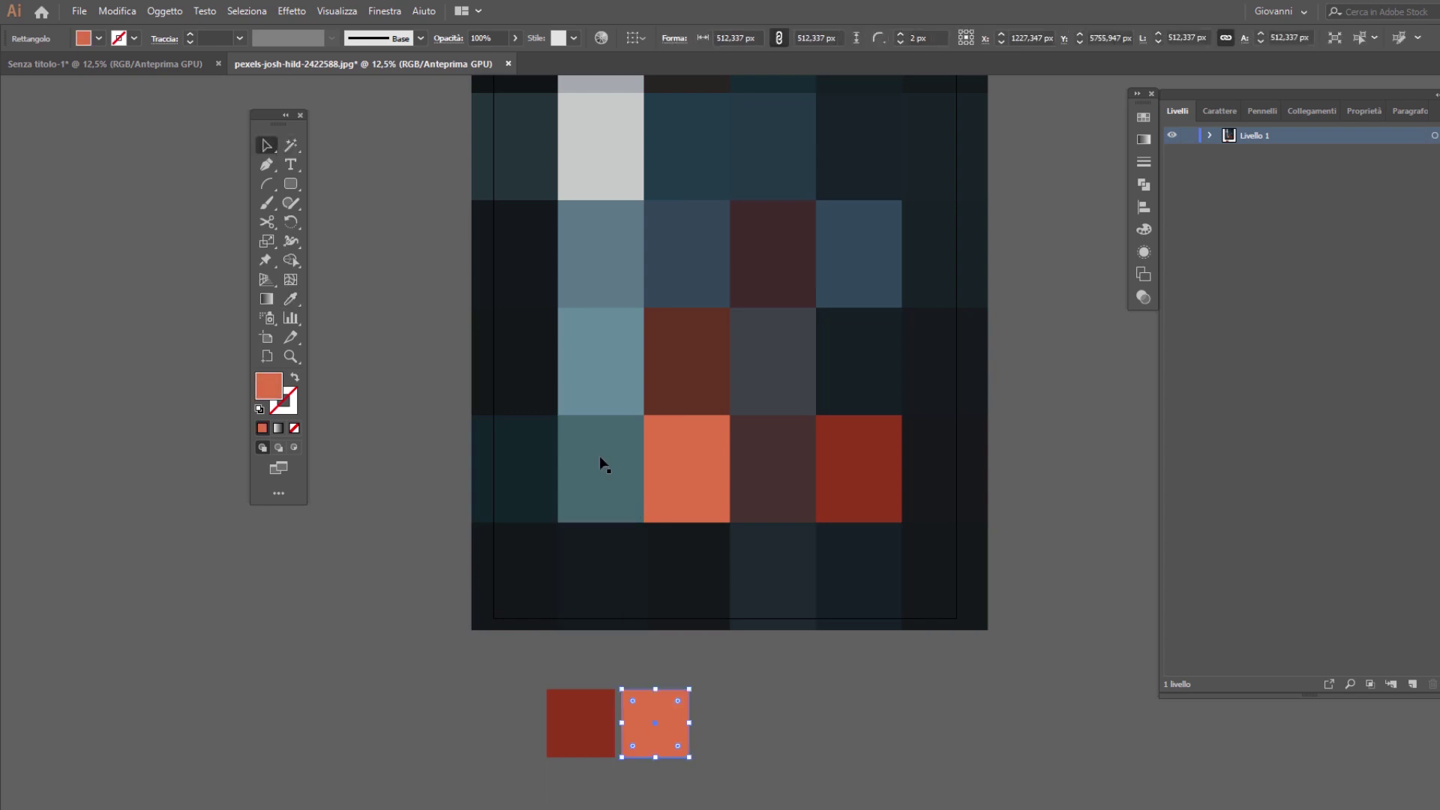
pyautogui.moveTo(661, 706); pyautogui.dragTo(735, 706)
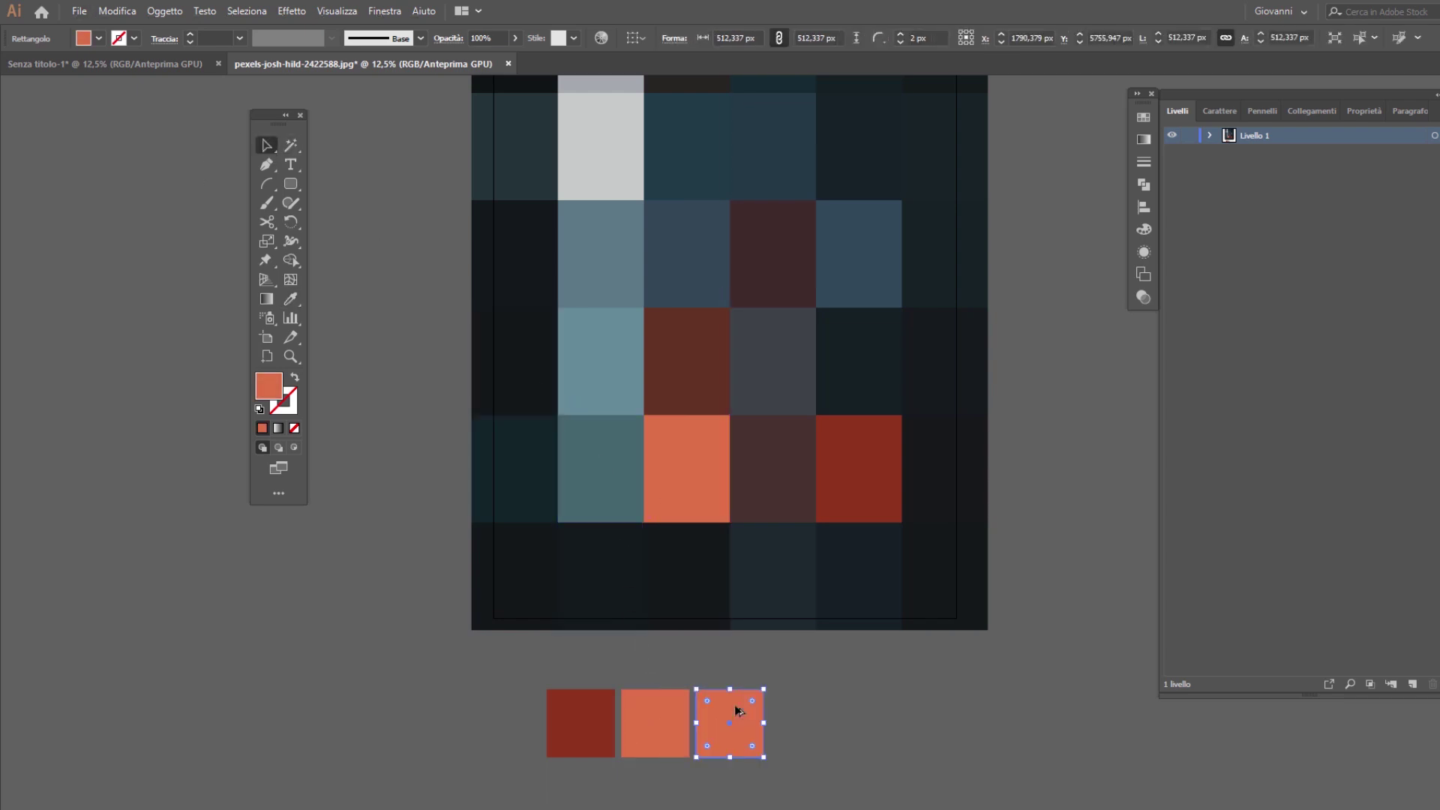
pyautogui.press('i')
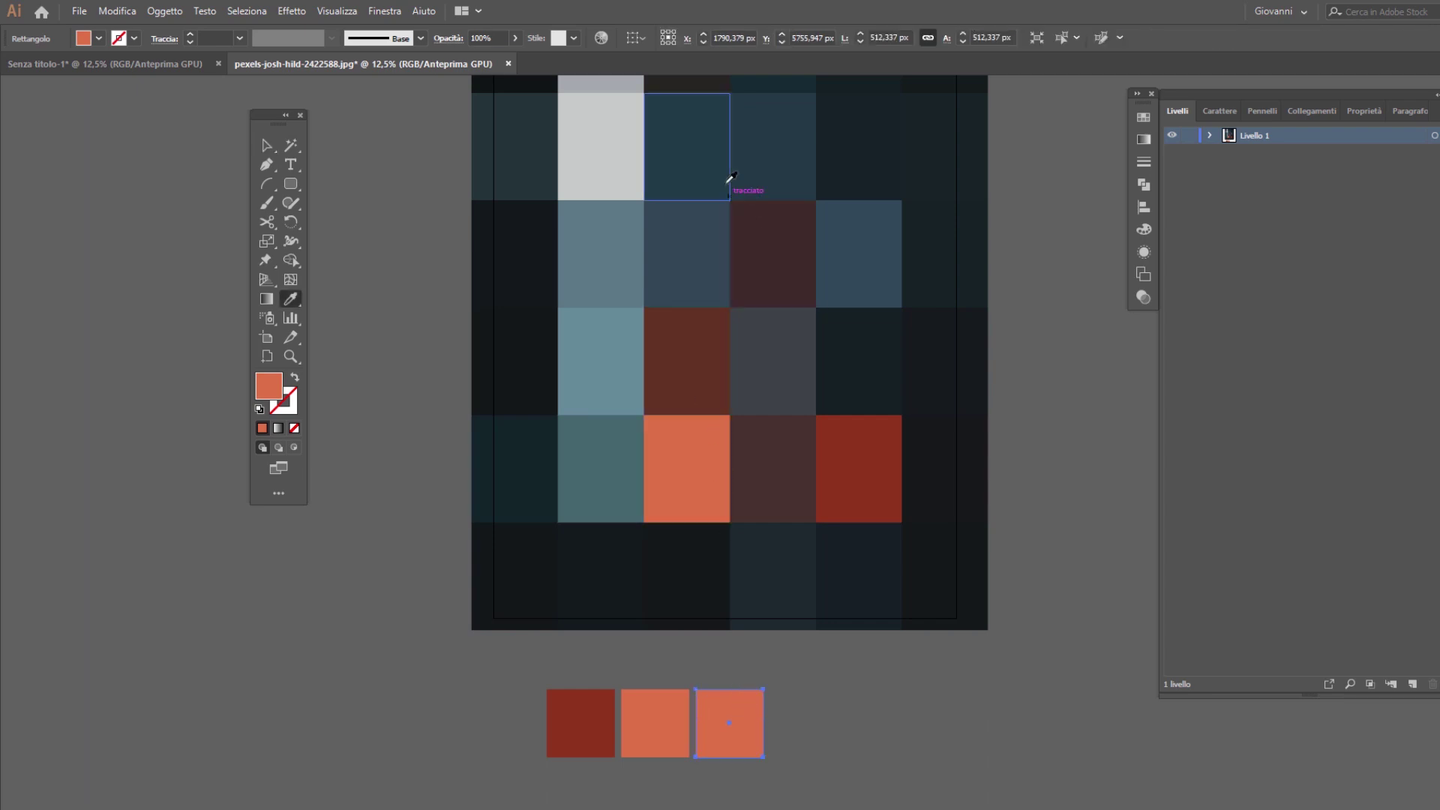
pyautogui.click(724, 265)
pyautogui.press('v')
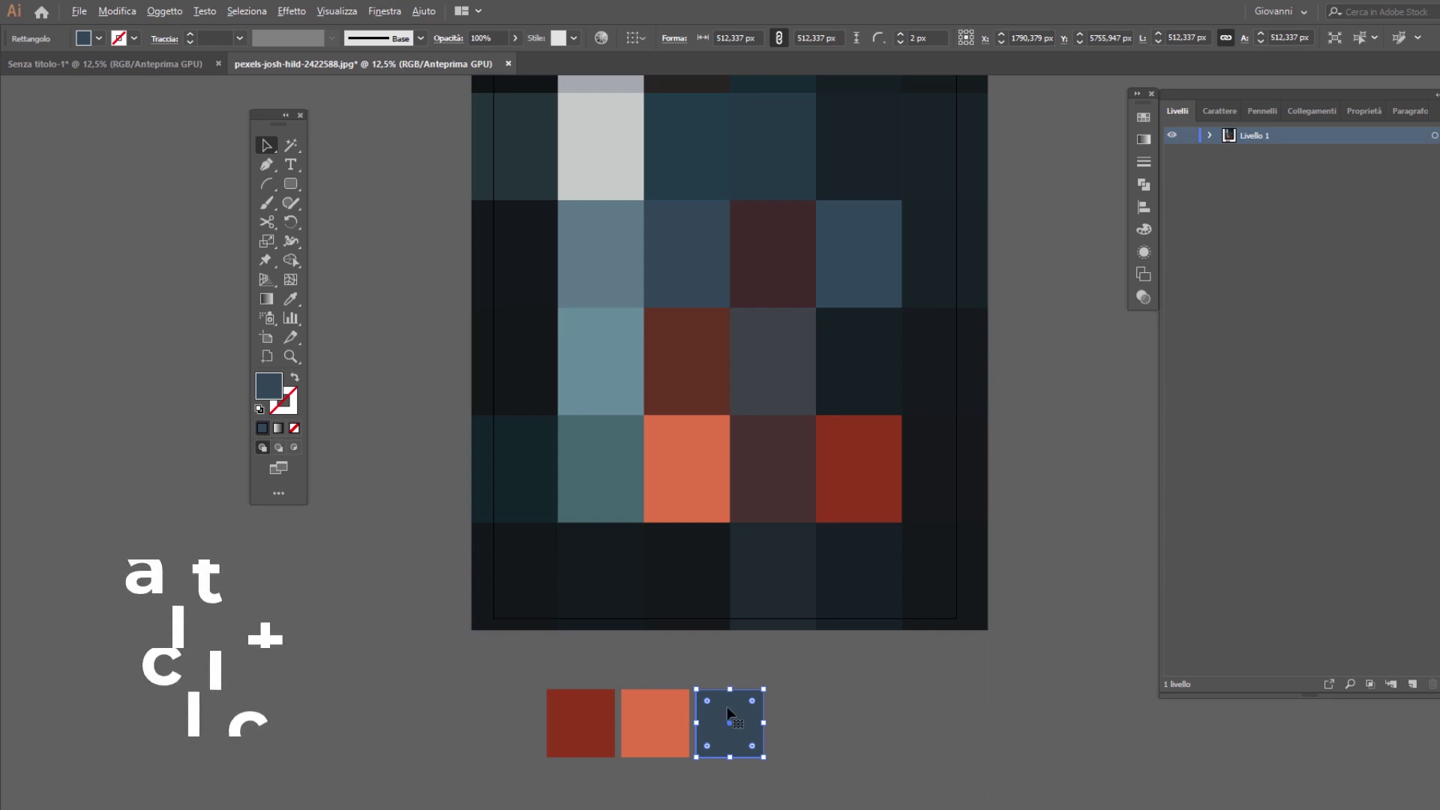
pyautogui.moveTo(729, 714); pyautogui.dragTo(811, 708)
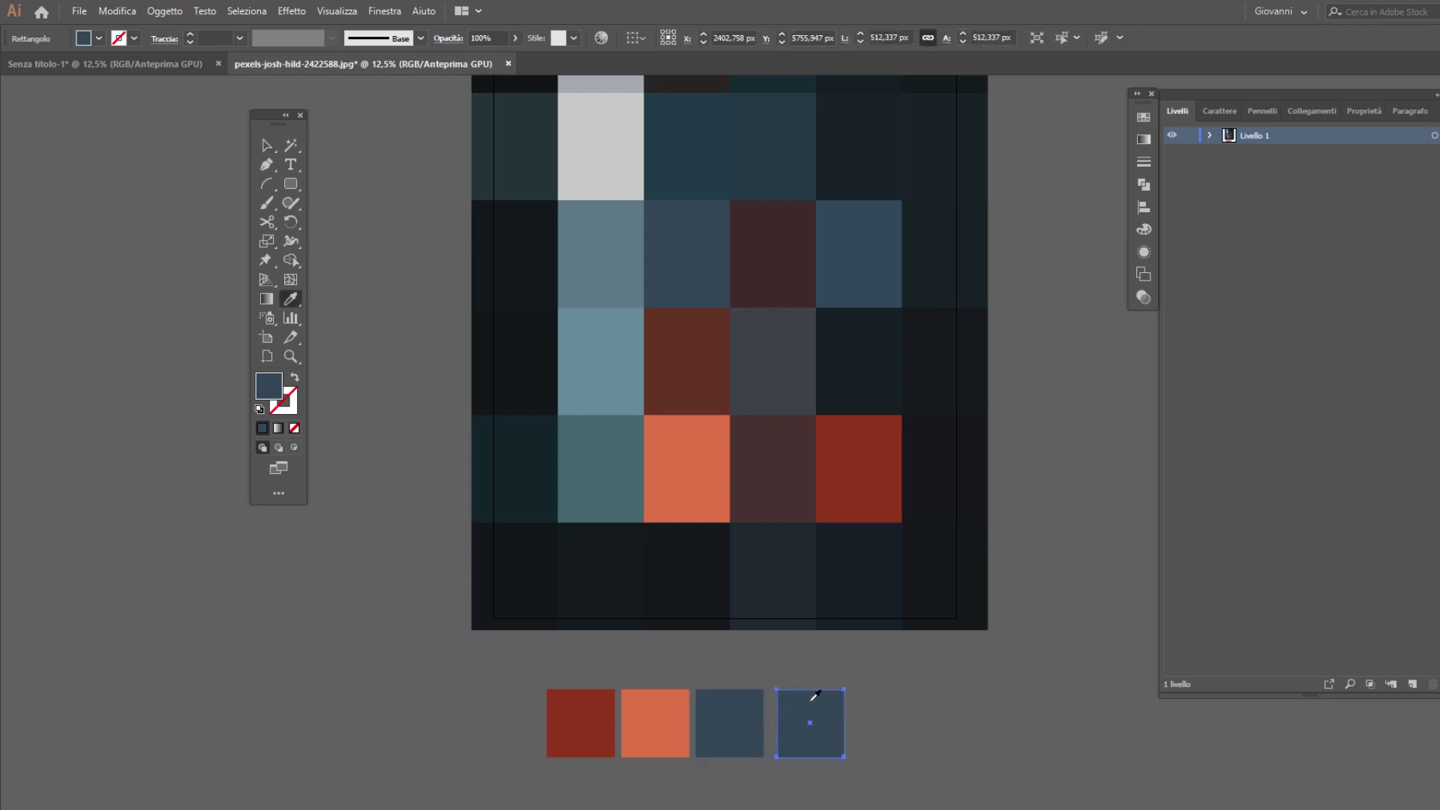
pyautogui.click(287, 297)
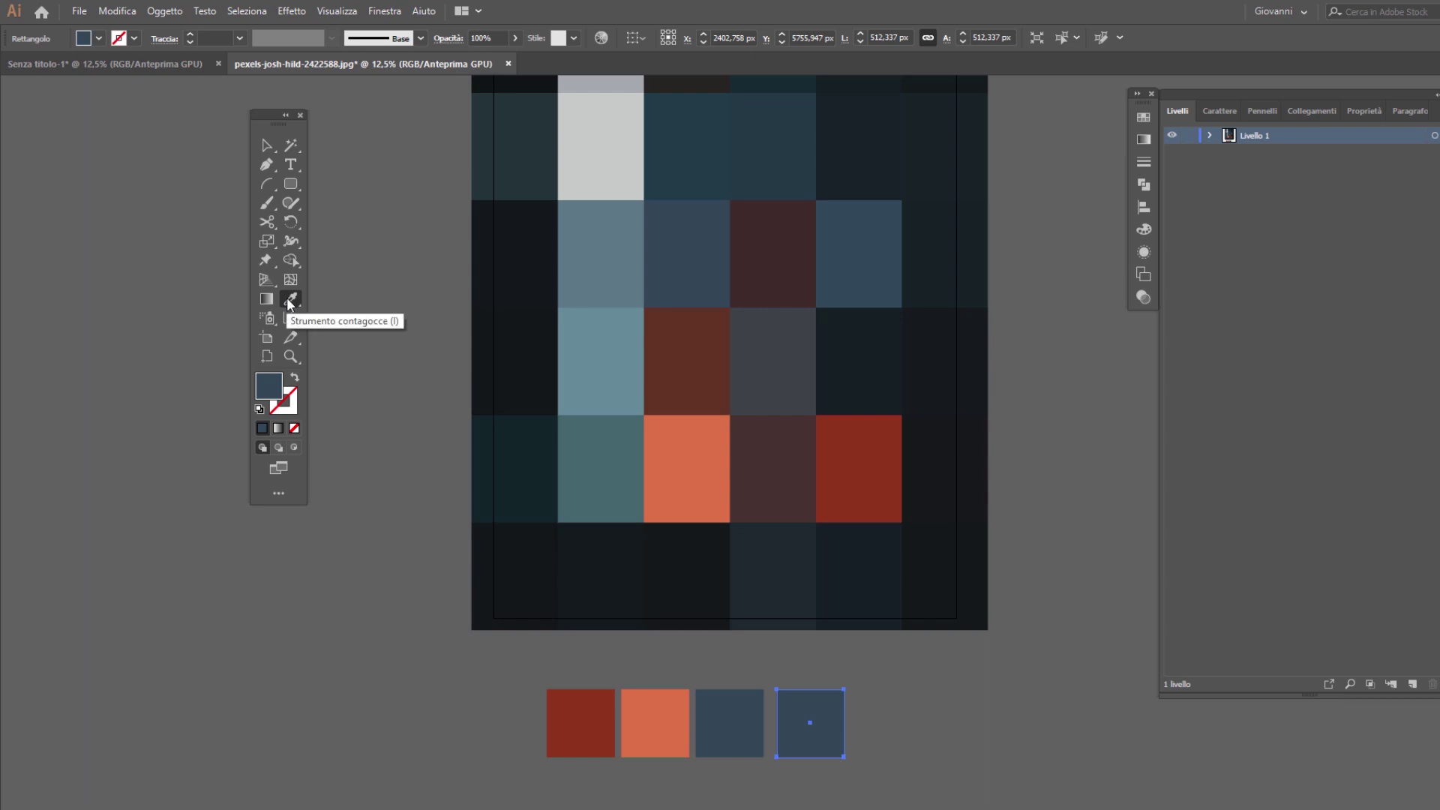
pyautogui.click(932, 161)
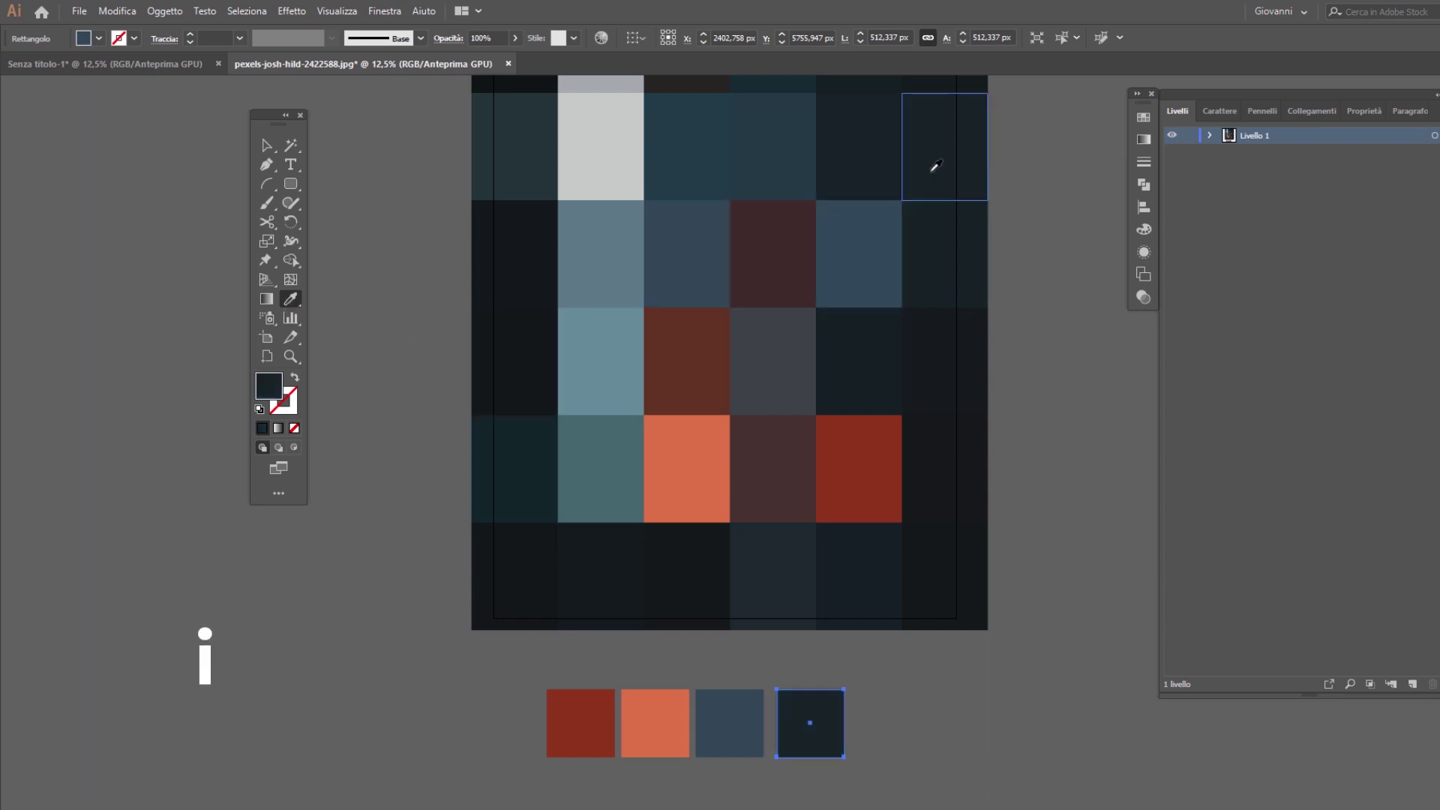
pyautogui.click(267, 144)
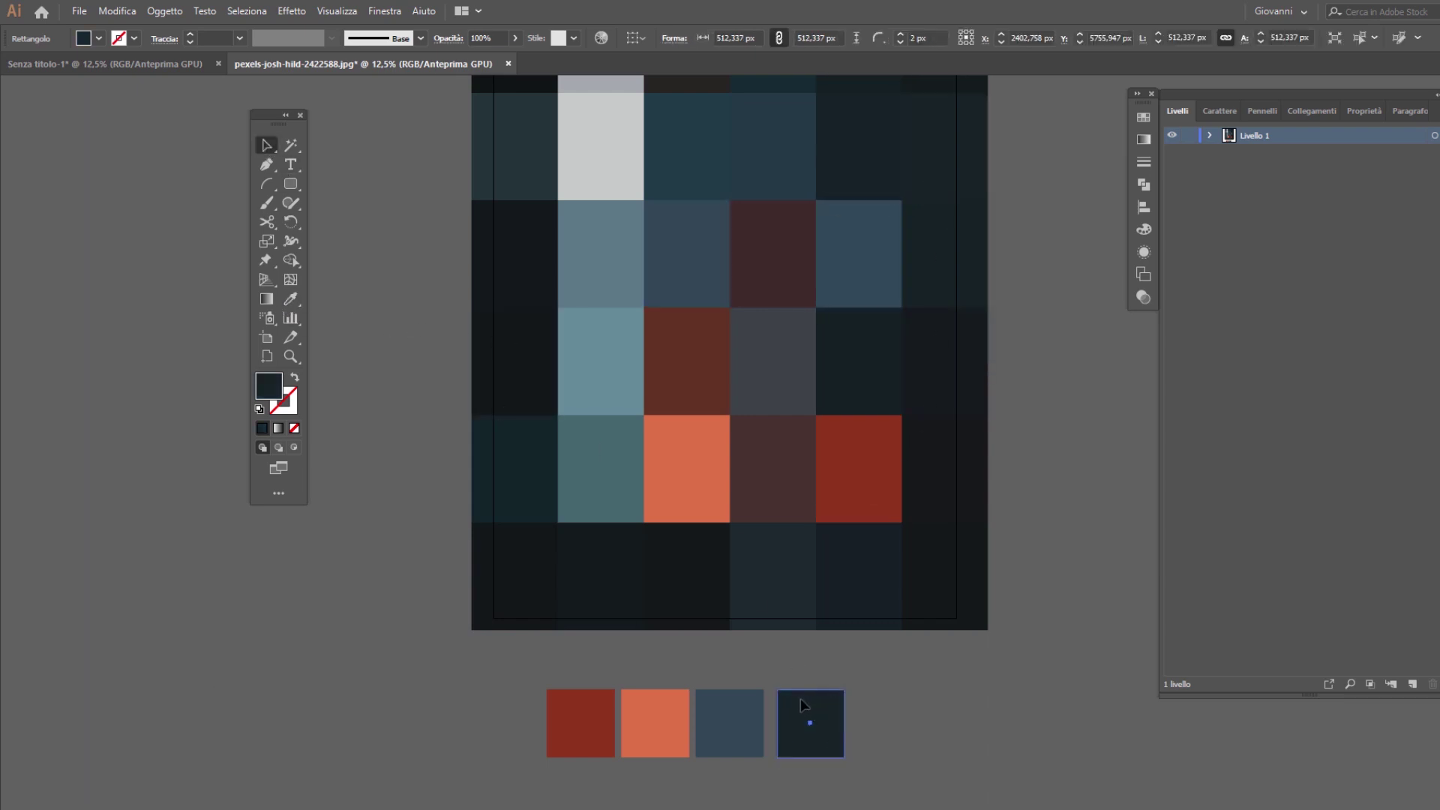
pyautogui.moveTo(807, 701); pyautogui.dragTo(797, 702)
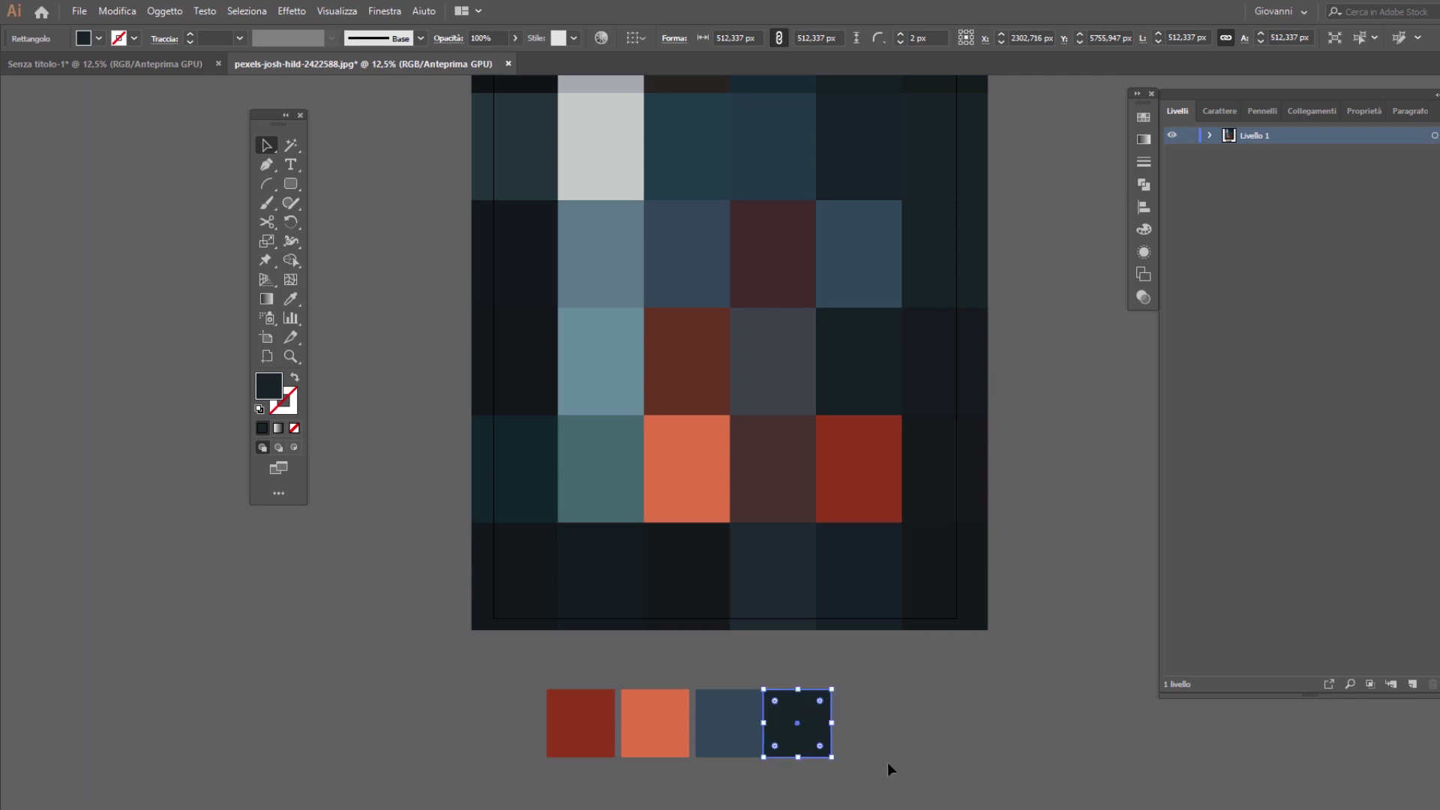
# - Group the four swatch squares, drag the group into new Livello 2, and hide Livello 1
pyautogui.moveTo(515, 695); pyautogui.dragTo(840, 742)
pyautogui.rightClick(708, 717)
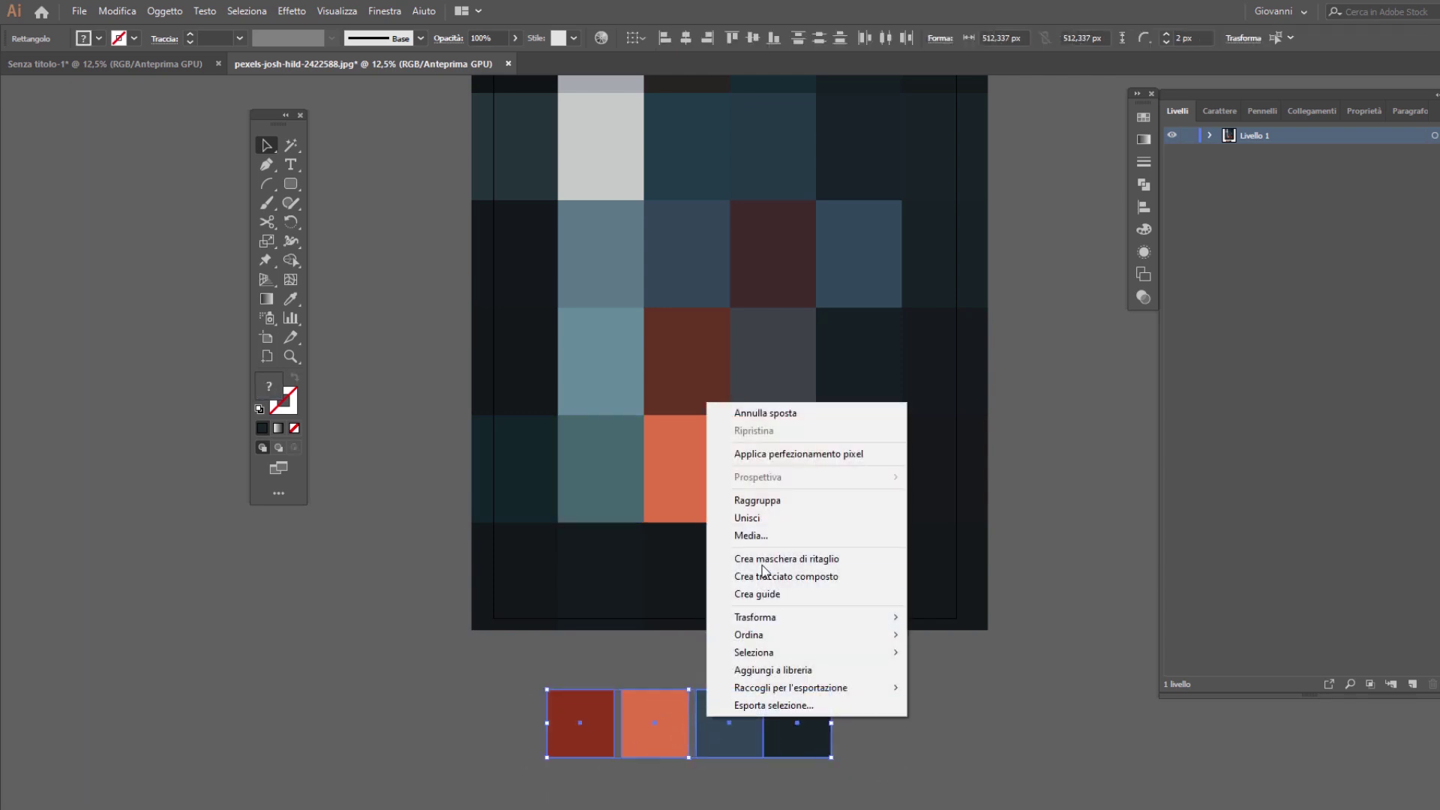
pyautogui.click(776, 501)
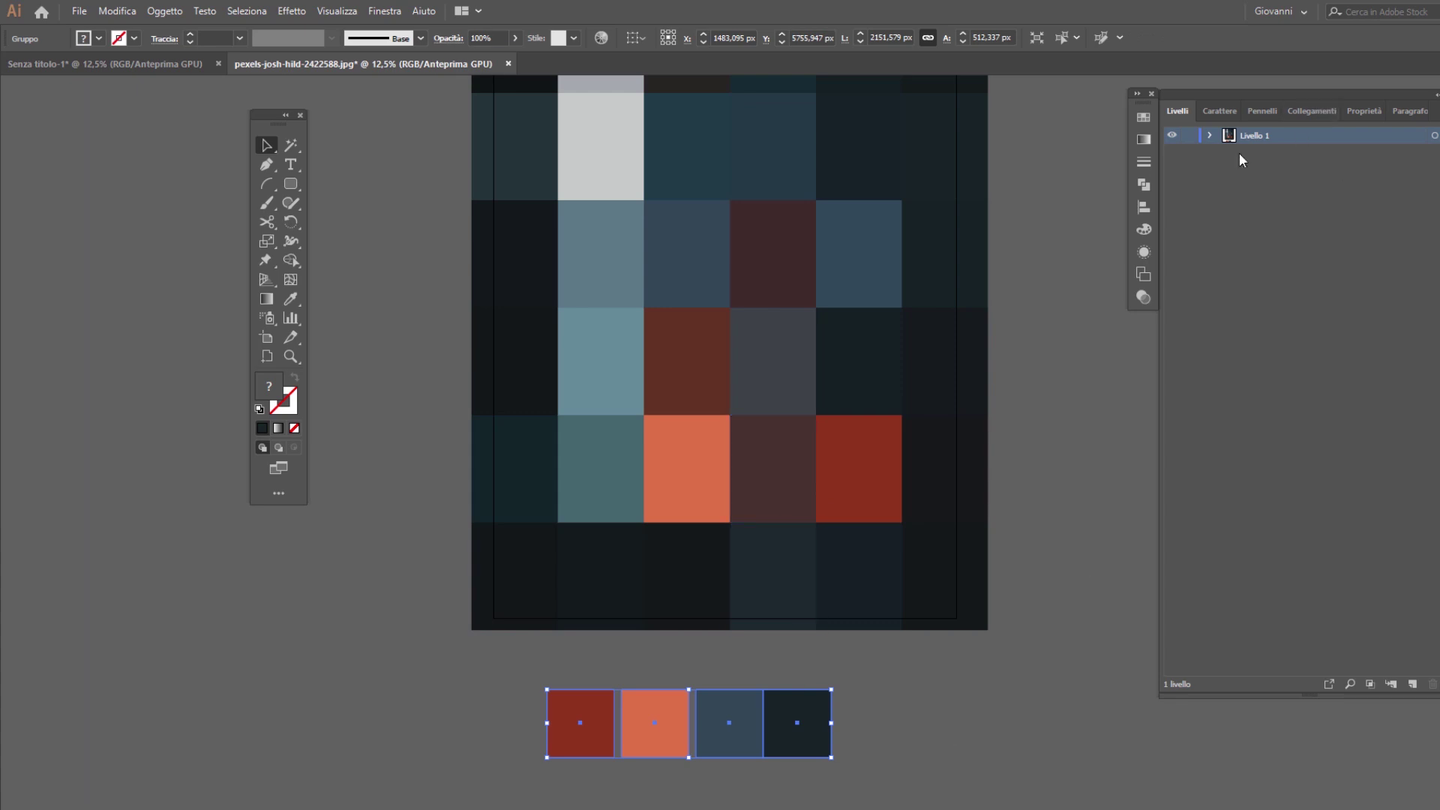
pyautogui.click(1412, 684)
pyautogui.click(1210, 152)
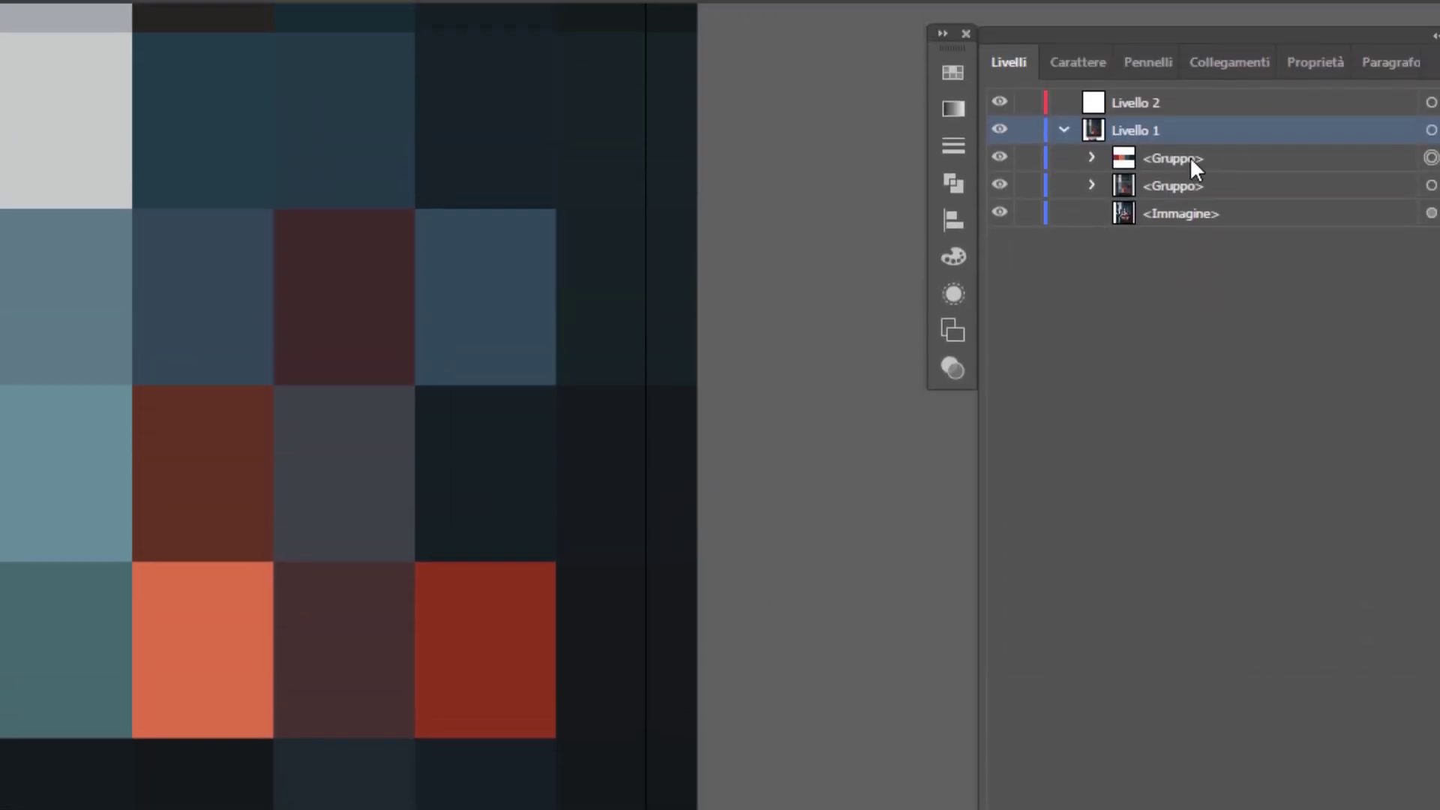
pyautogui.moveTo(1190, 157); pyautogui.dragTo(1180, 104)
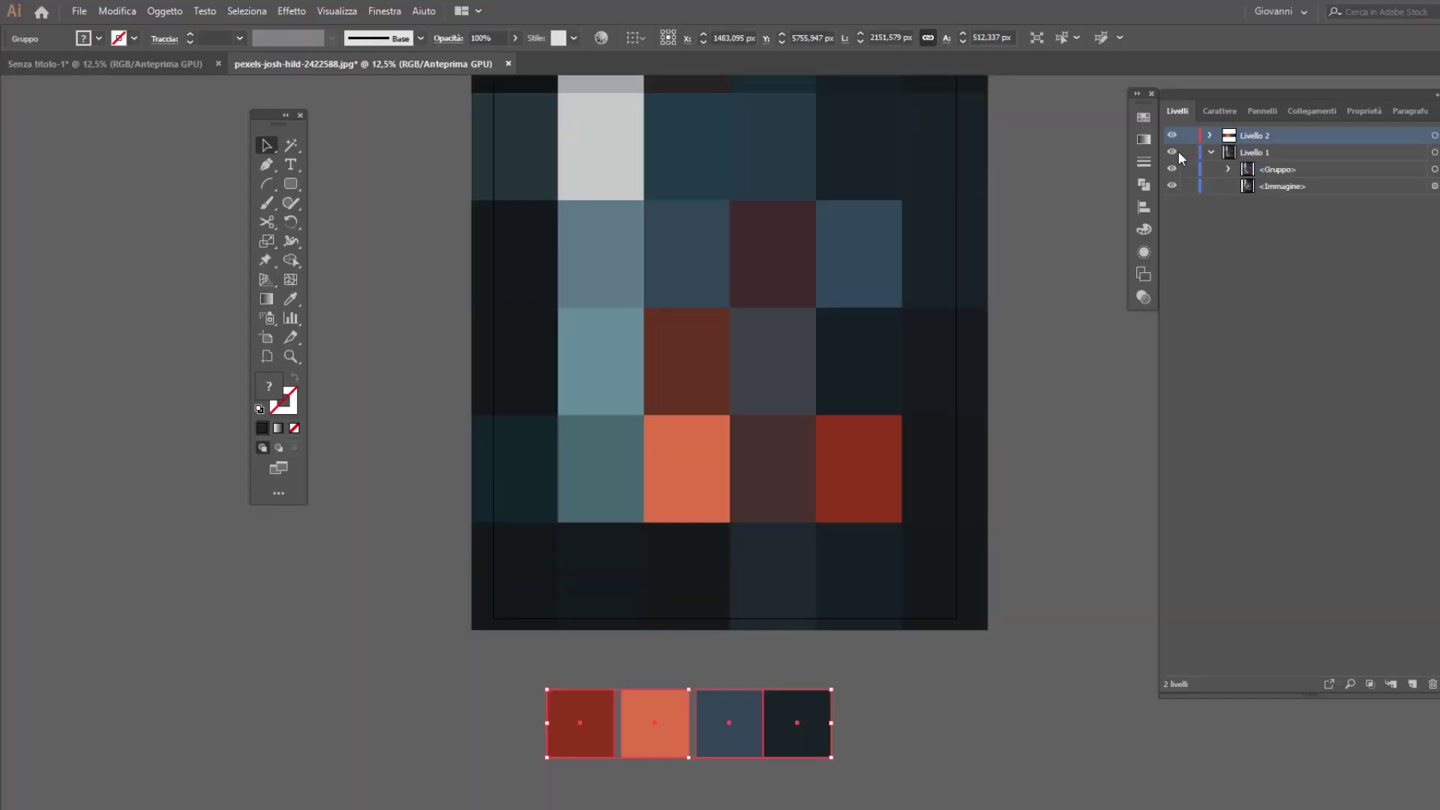
pyautogui.click(1172, 153)
# - Collapse Livello 1 and drag the swatch group up against the artboard's bottom edge
pyautogui.click(1210, 152)
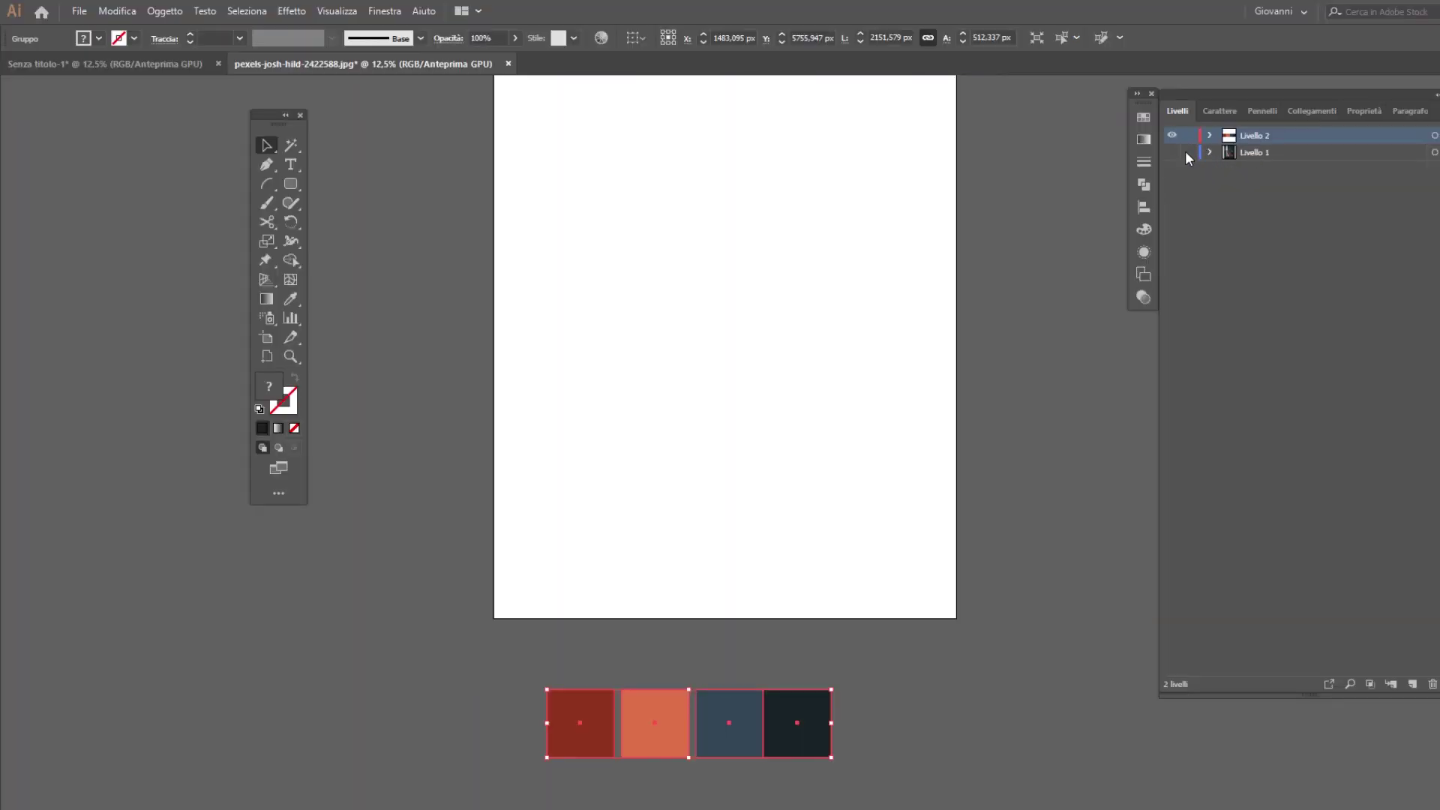
pyautogui.scroll(2, 864, 360)
pyautogui.scroll(1, 893, 409)
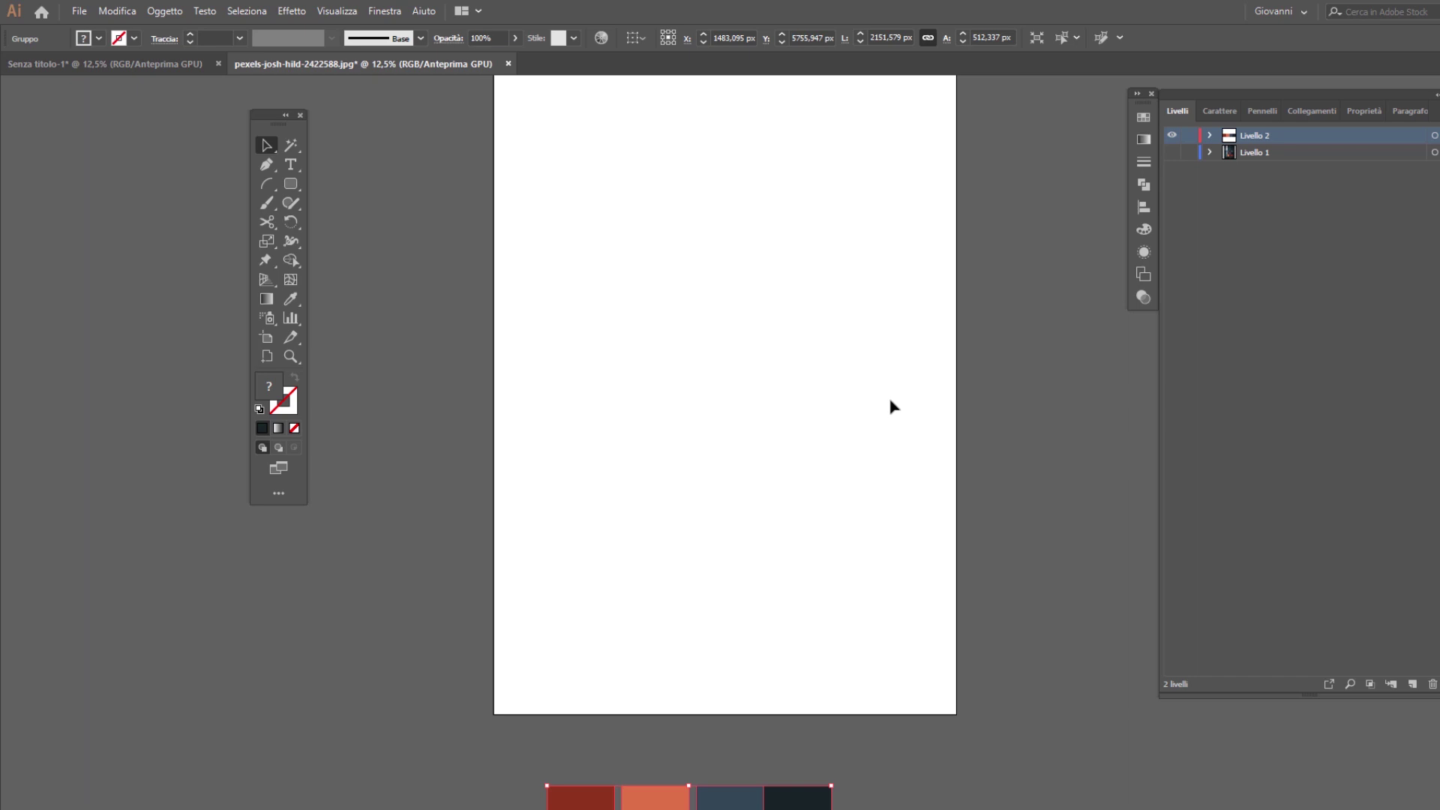
pyautogui.scroll(-1, 889, 404)
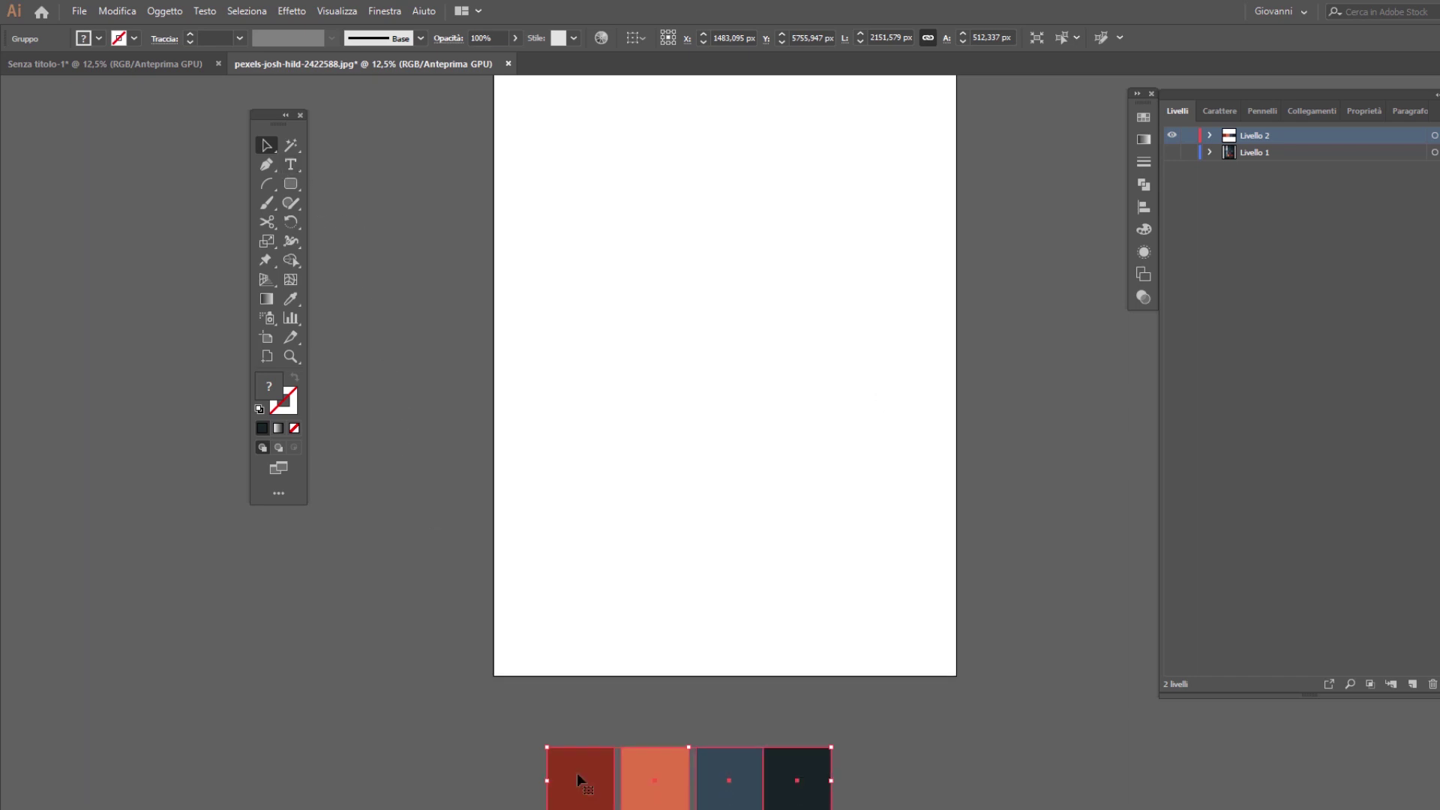
pyautogui.moveTo(787, 756); pyautogui.dragTo(810, 694)
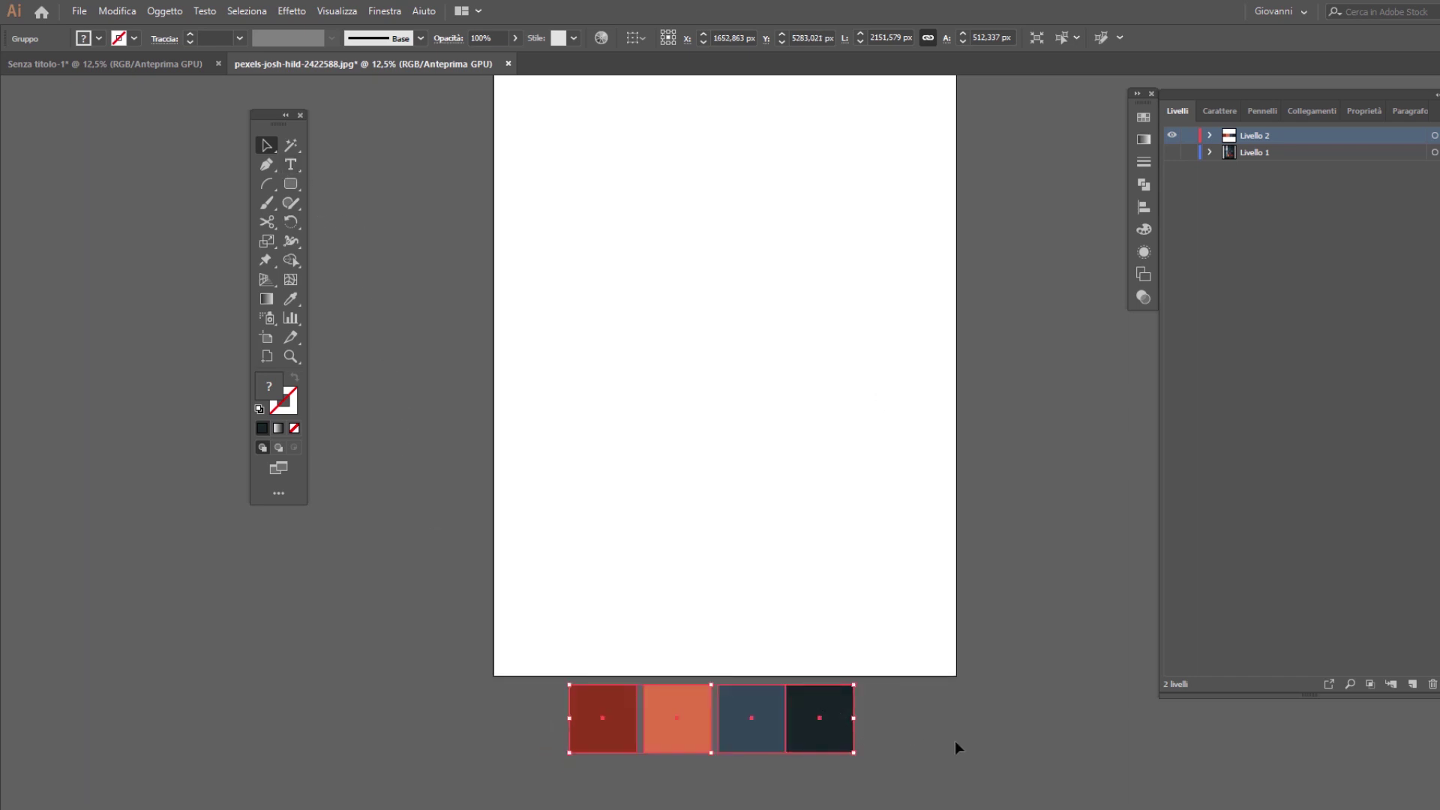